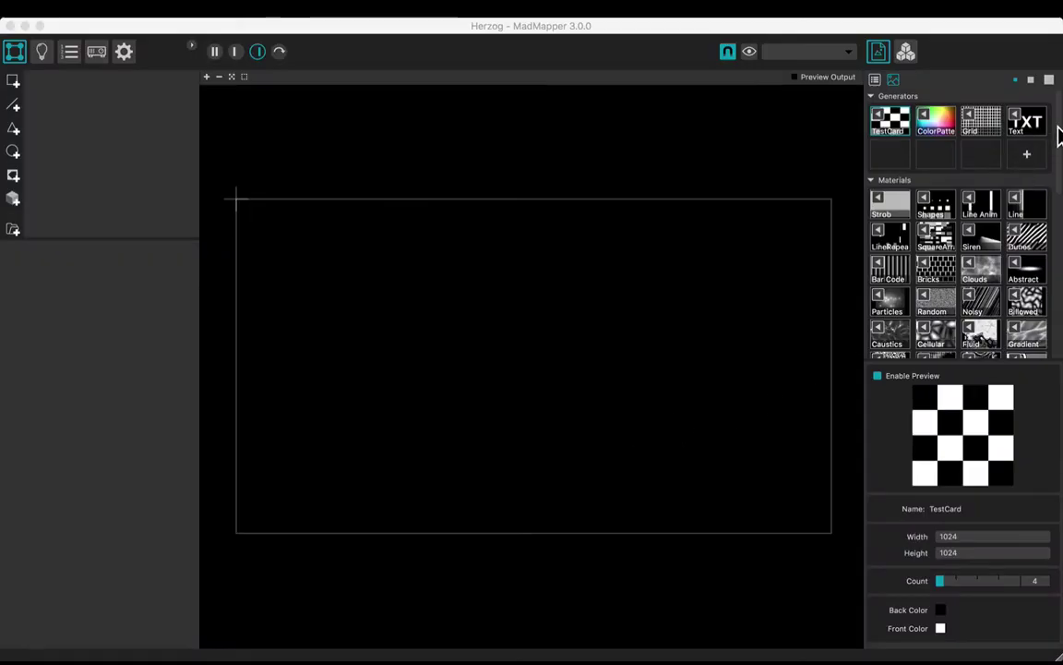
Step: Place Elbphilharmonie.jpg on the output and apply the Color Controls shader with saturation 0, brightness -0.185 and contrast 1.422
left_click_drag(1059, 134, 1038, 257)
left_click_drag(896, 286, 623, 338)
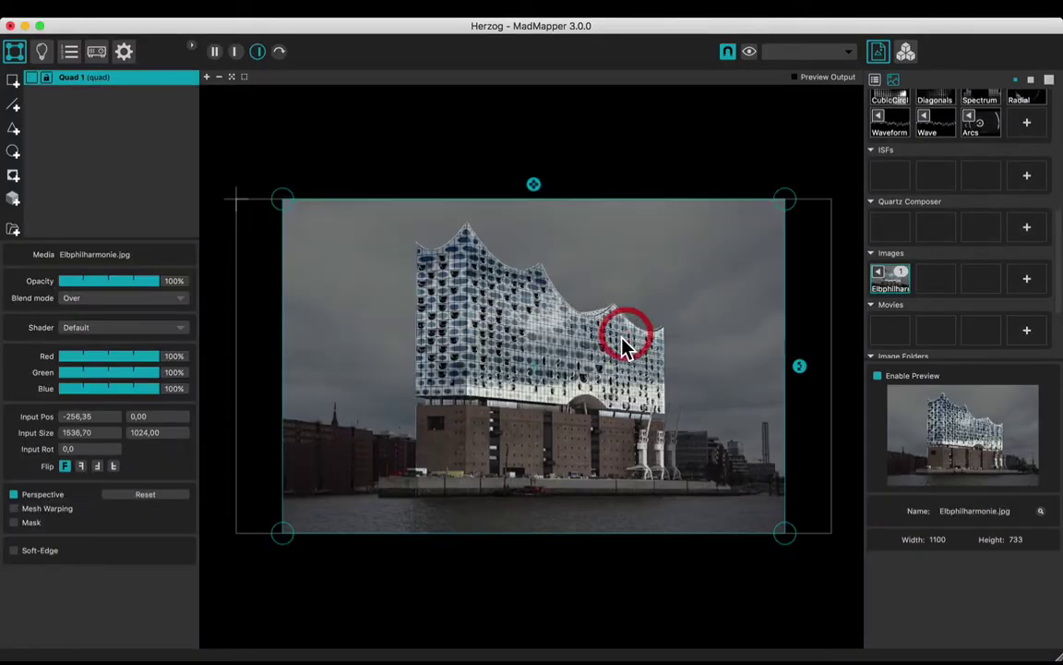
left_click(180, 328)
left_click(171, 354)
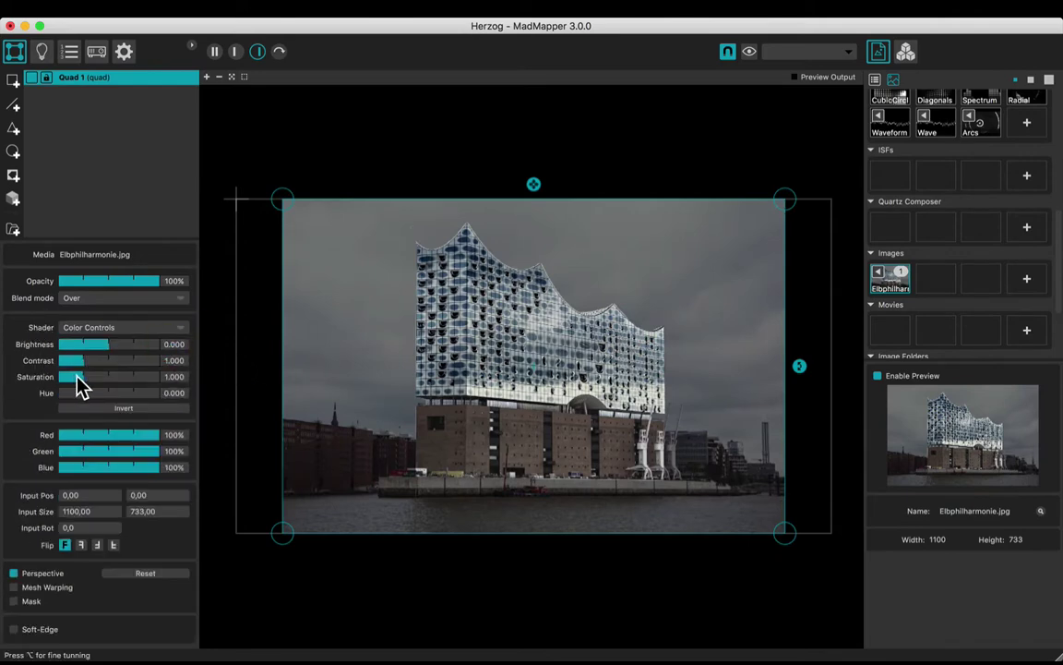
left_click_drag(77, 378, 99, 344)
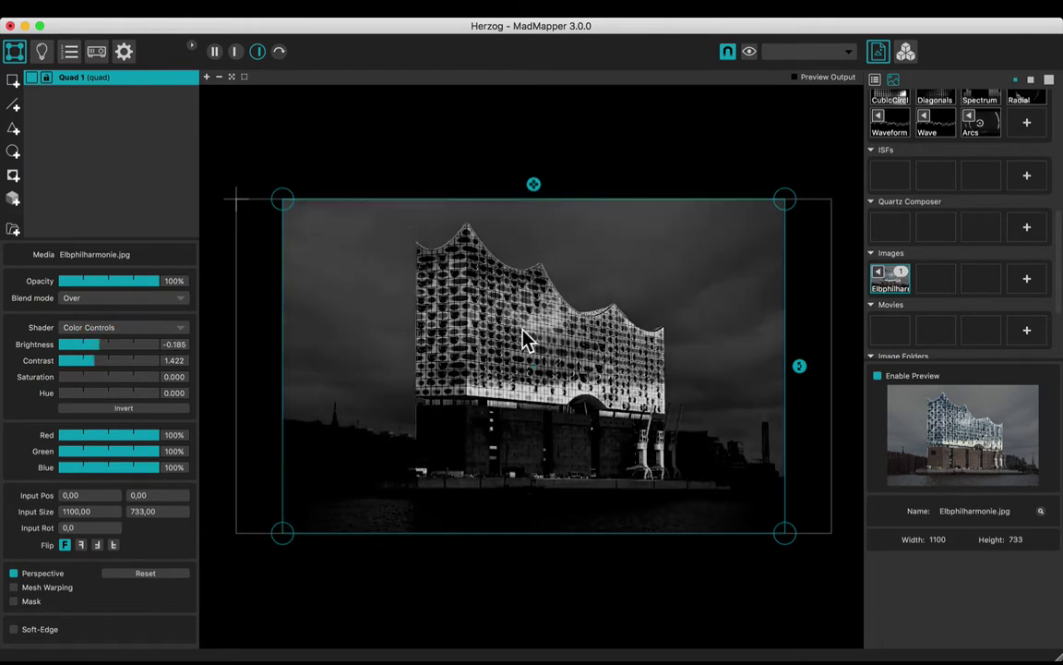
Step: Add the Grid generator as a surface over the building and set its divisions to 60 in X and 20 in Y
left_click(450, 129)
scroll(460, 351, "up", 5)
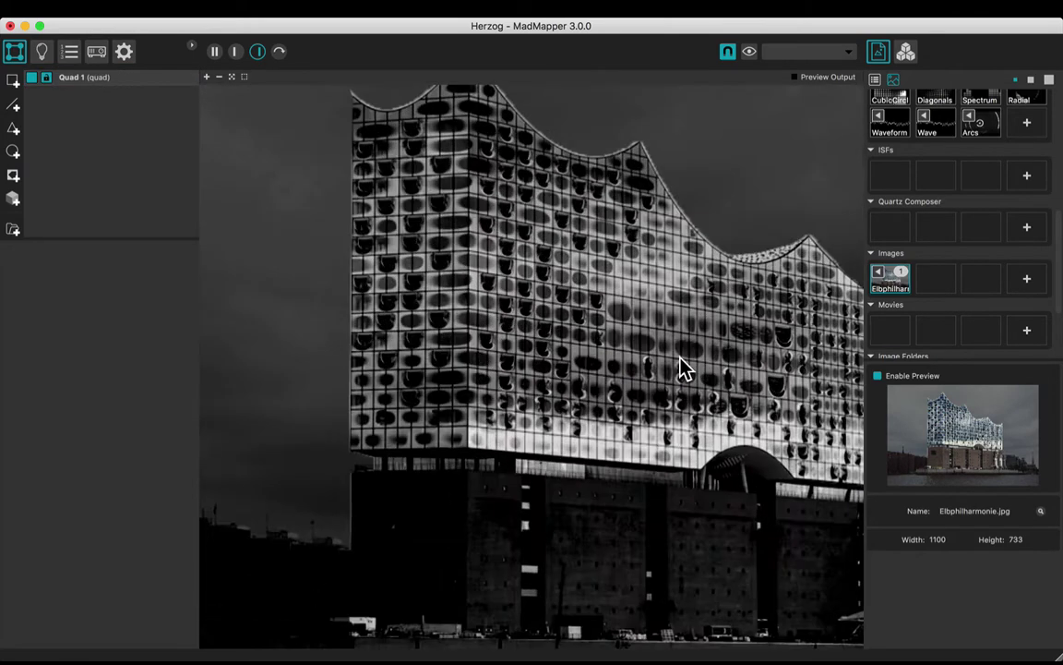
left_click_drag(679, 358, 548, 407)
scroll(901, 173, "down", 3)
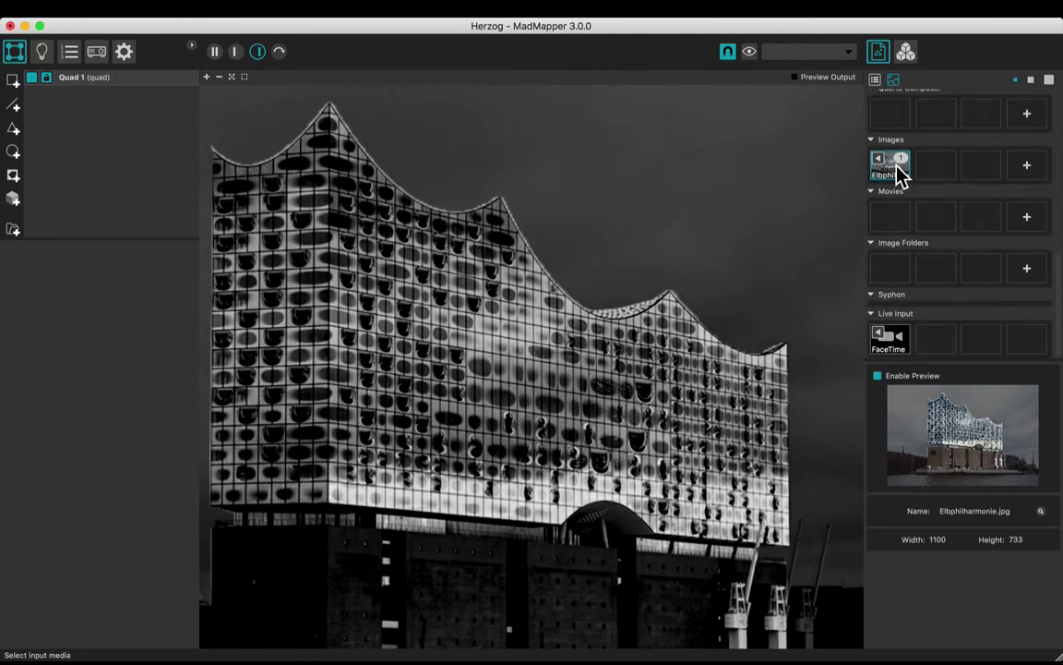
scroll(900, 176, "up", 8)
scroll(951, 192, "up", 3)
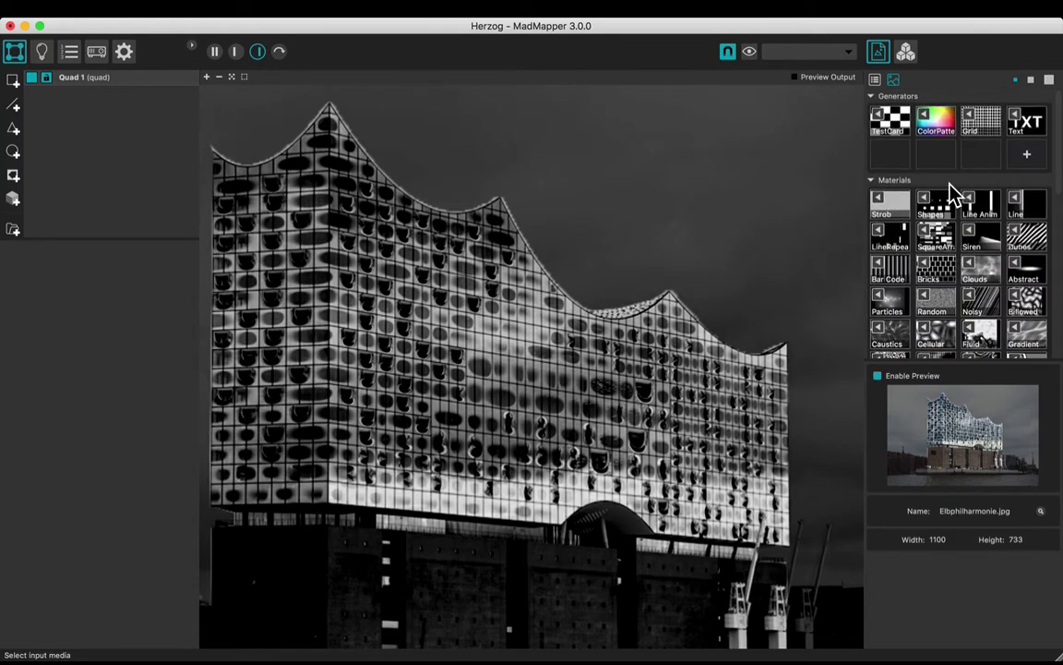
left_click_drag(986, 133, 576, 361)
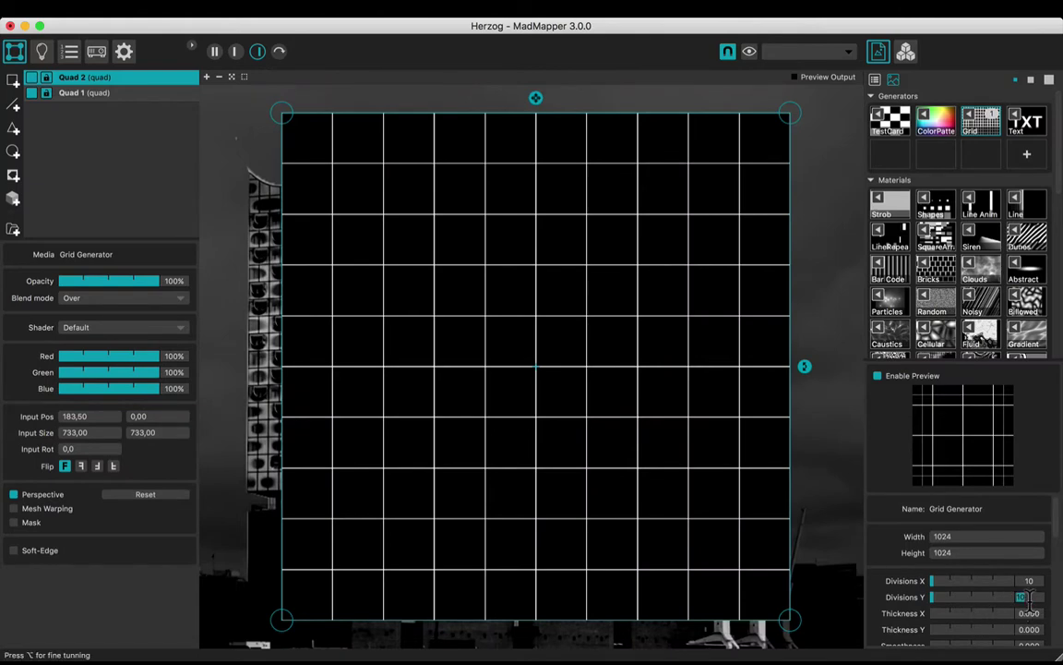
left_click_drag(1031, 599, 1032, 610)
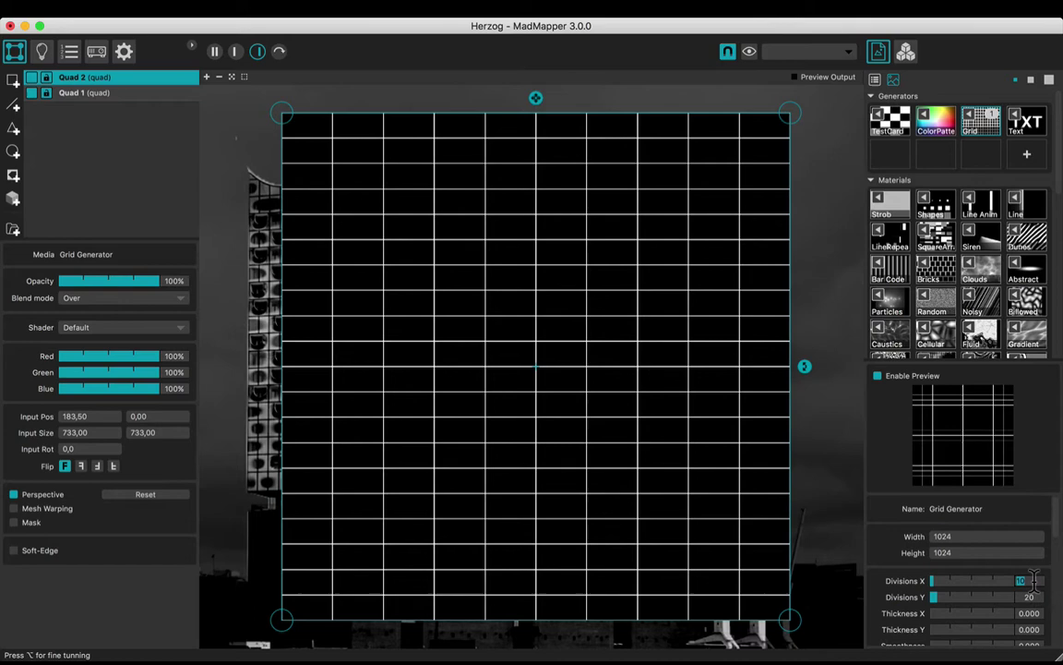
left_click_drag(1034, 580, 1034, 589)
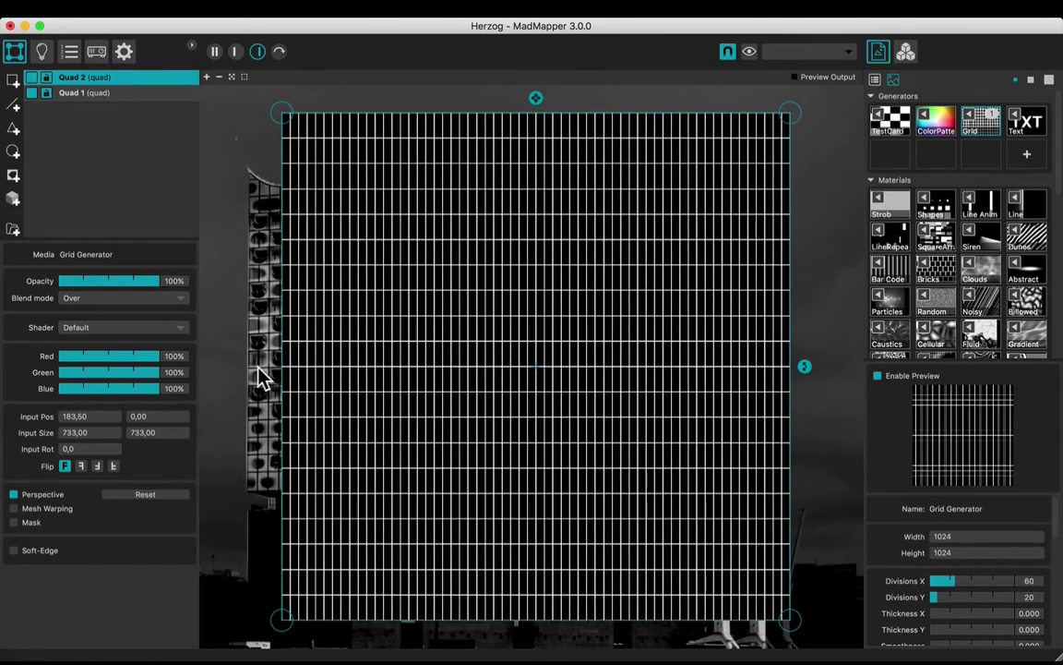
Step: Set the grid surface's blend mode to Add and its opacity to 55%
left_click(180, 301)
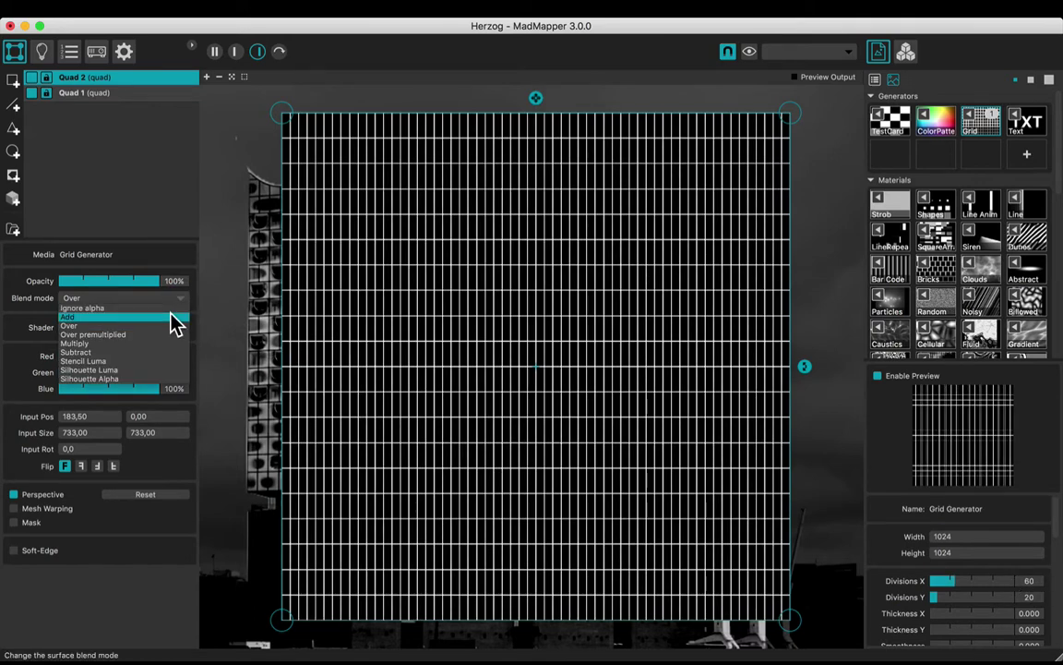
left_click(172, 318)
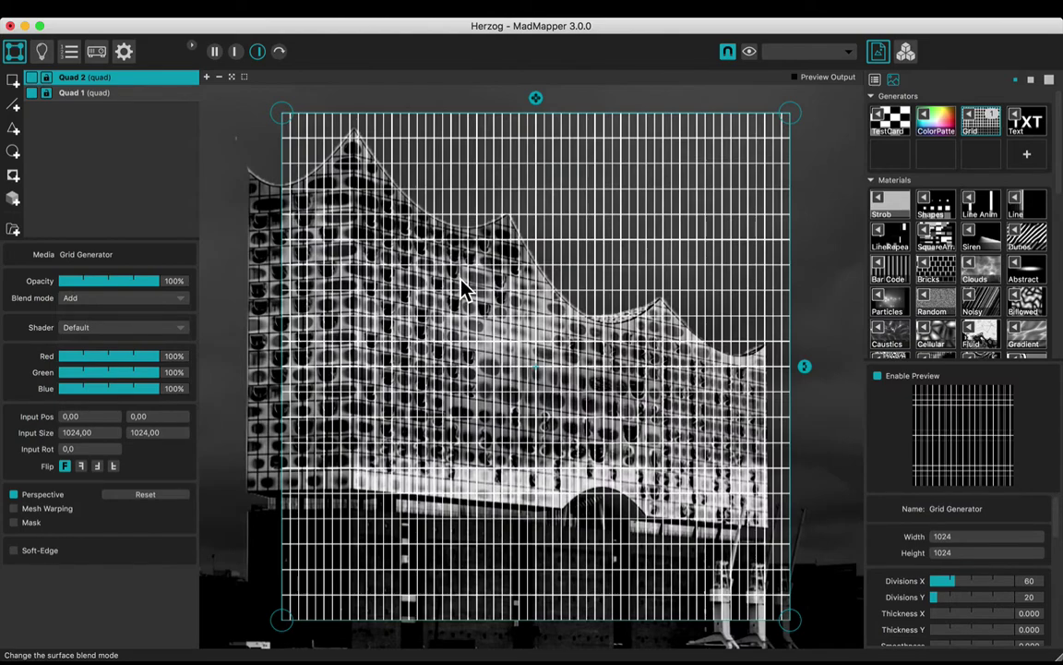
left_click(112, 283)
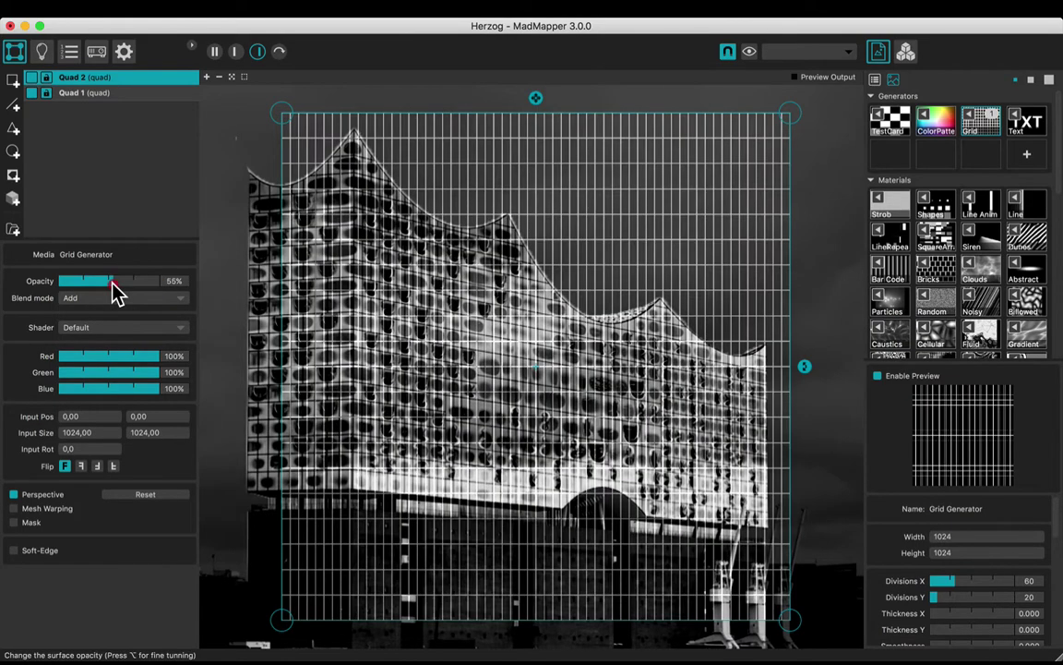
Step: Move the grid surface so its lower-left corner sits at the base of the building's vertical corner edge
left_click_drag(480, 389, 486, 360)
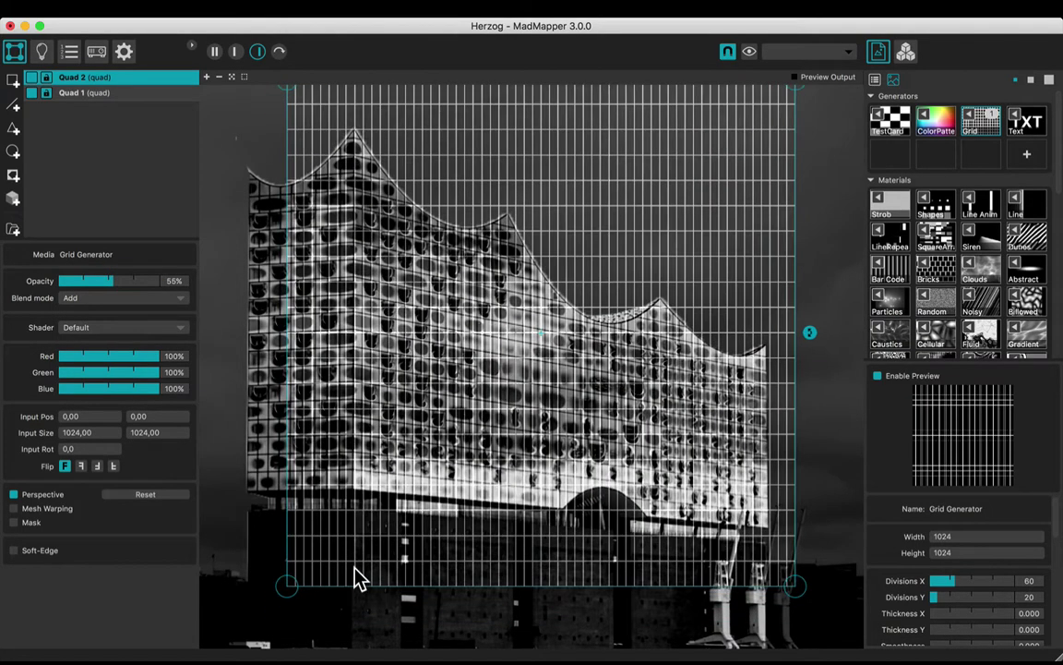
left_click_drag(354, 567, 433, 445)
scroll(355, 489, "up", 6)
scroll(446, 474, "down", 5)
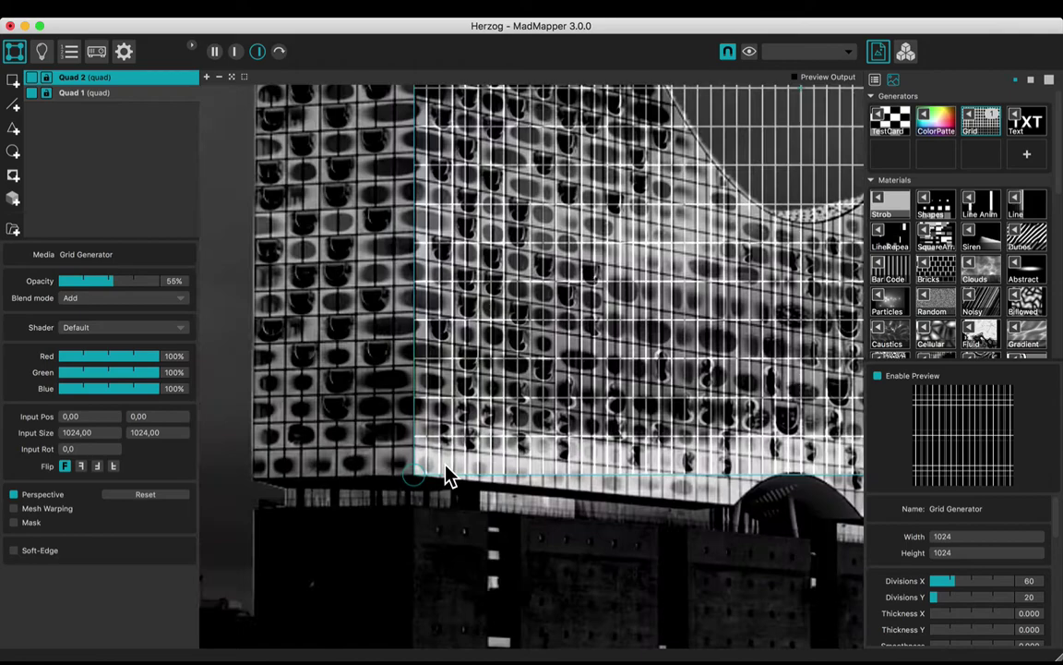
Step: Bring the grid's upper-left corner down to the building's highest peak, at output position 743.49, 90.50
scroll(427, 201, "up", 5)
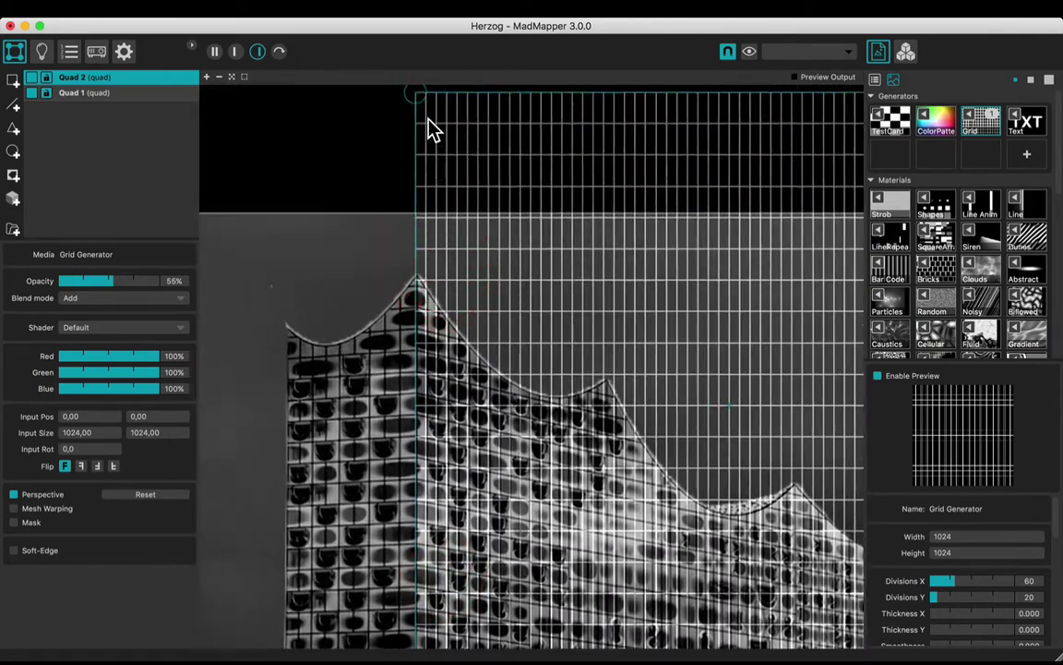
left_click_drag(413, 96, 413, 281)
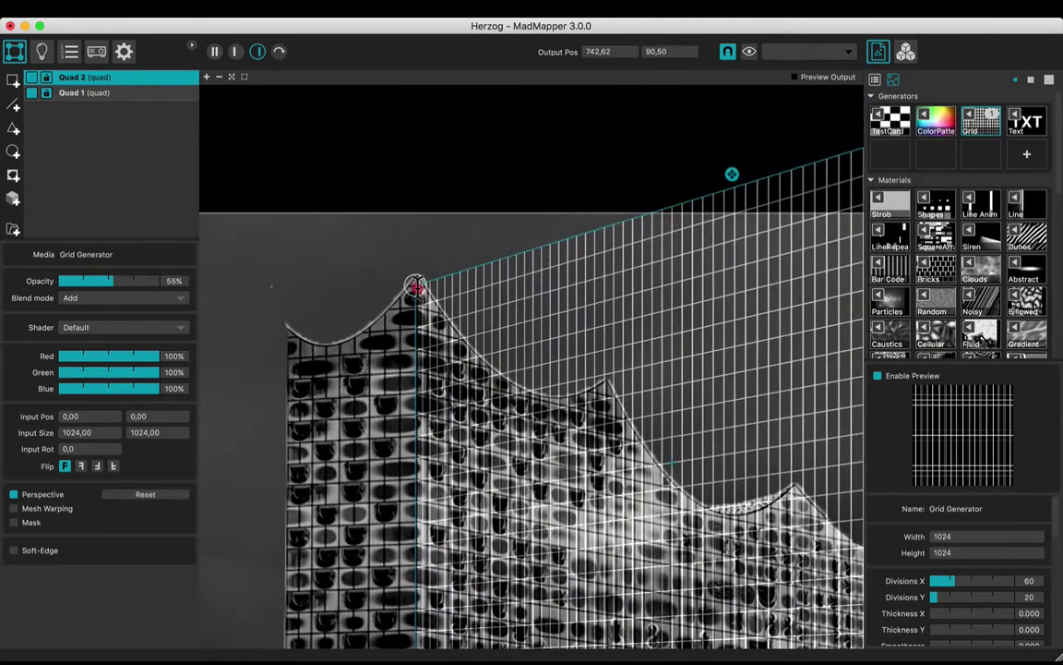
scroll(412, 281, "up", 4)
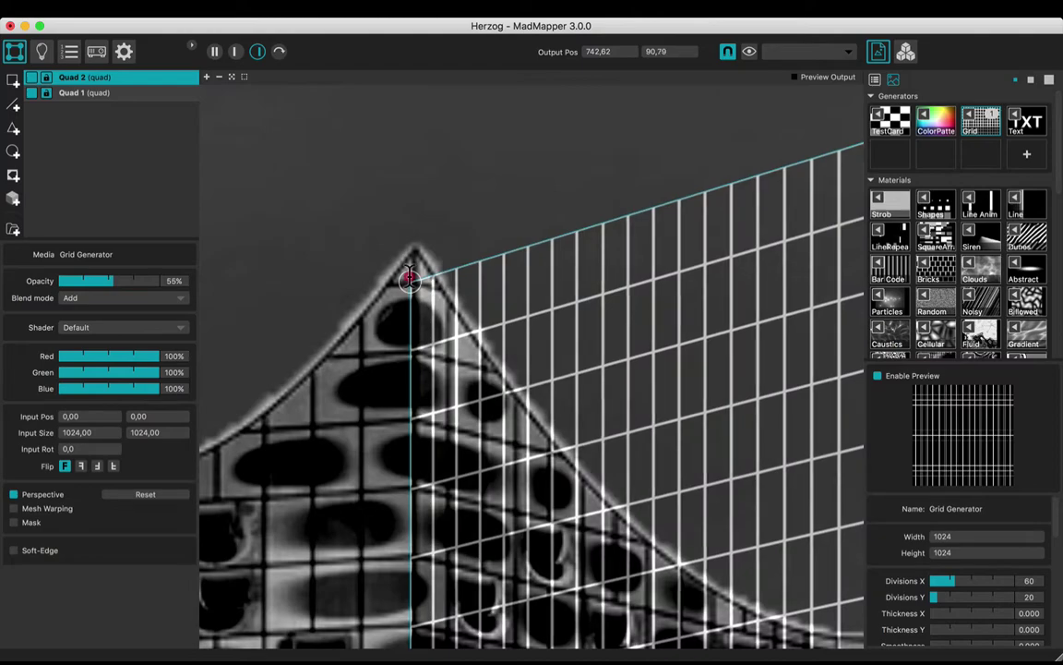
scroll(411, 273, "down", 2)
scroll(412, 264, "down", 4)
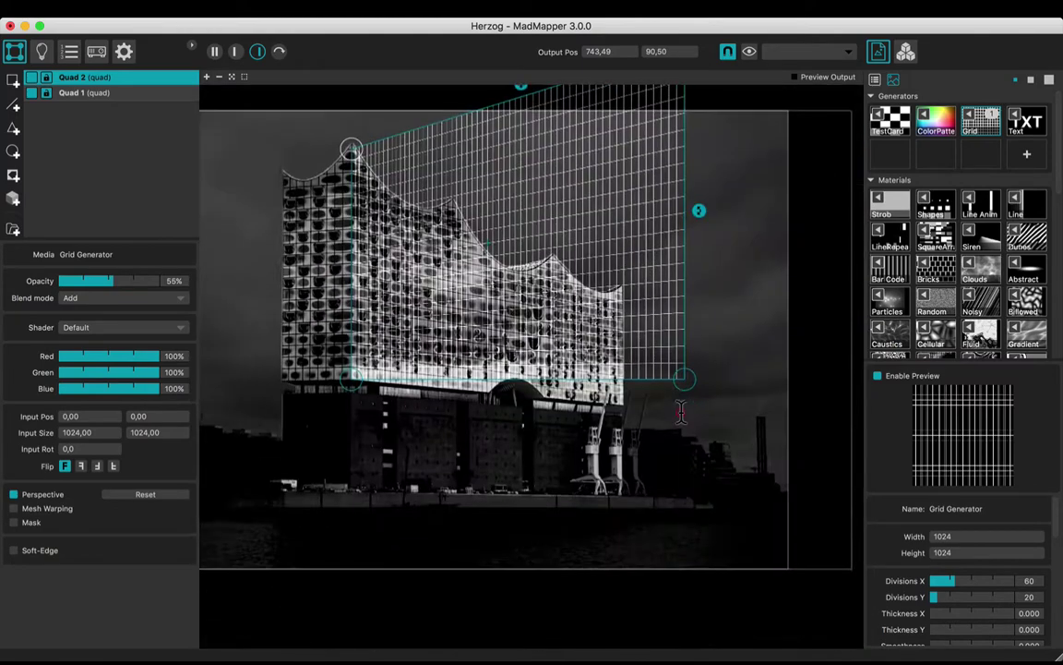
Step: Move the grid's lower-right corner onto the far lower corner of the building's long glass facade
scroll(683, 365, "up", 4)
left_click_drag(683, 355, 467, 431)
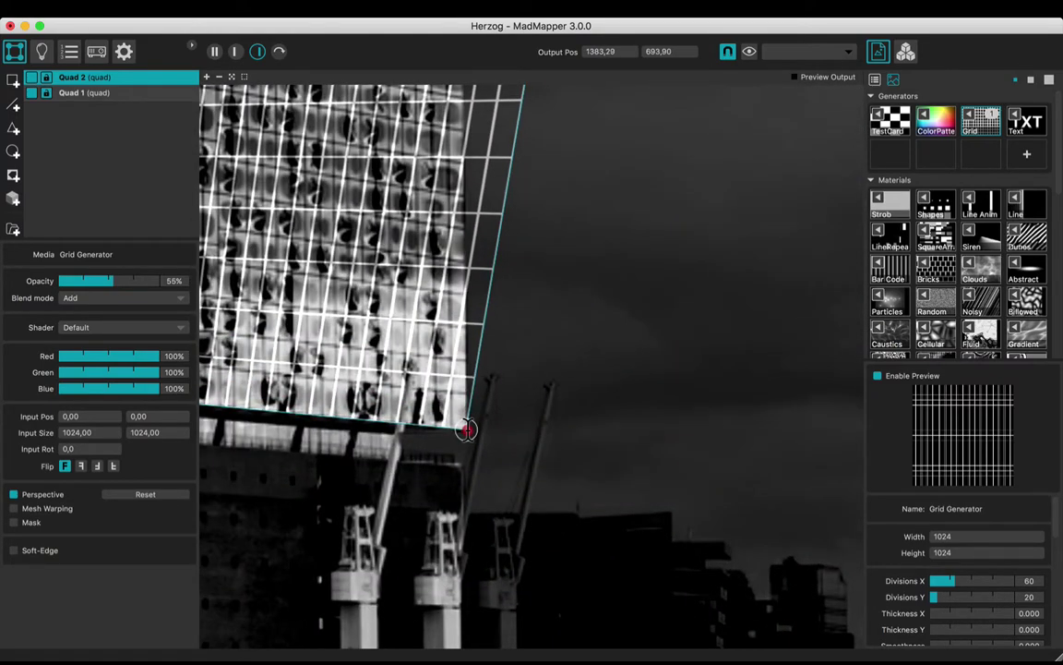
scroll(493, 382, "up", 3)
scroll(499, 369, "down", 6)
Step: Match the facade's perspective by moving the grid's upper-right corner to 1379.30, 251.45 and its upper-left corner to 743.49, 87.74
left_click_drag(536, 199, 538, 396)
left_click_drag(565, 136, 487, 379)
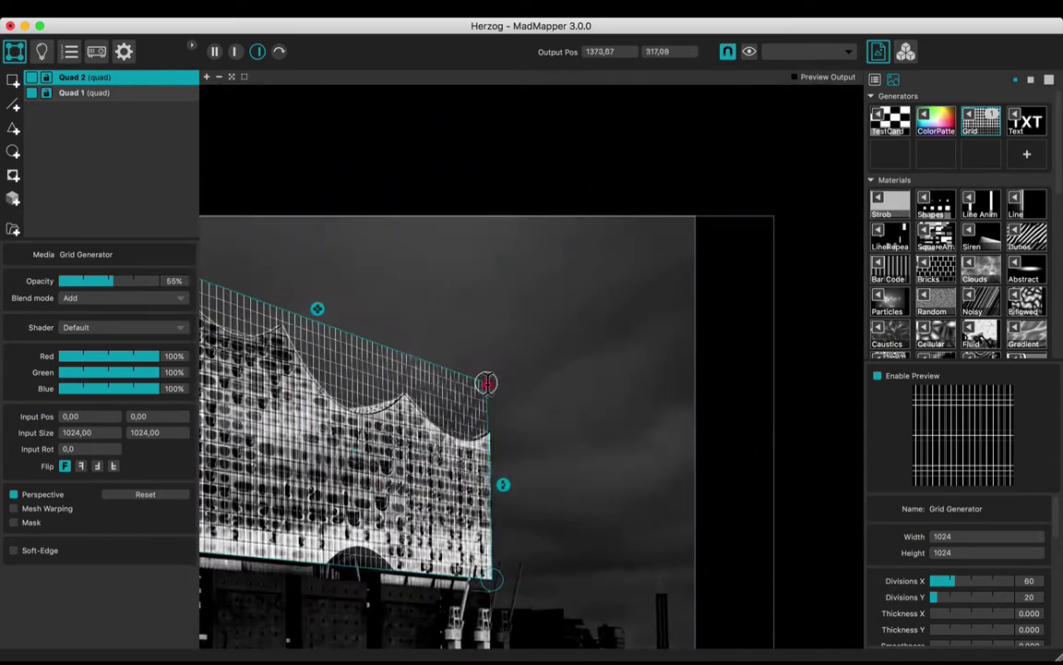
scroll(494, 392, "up", 5)
scroll(519, 279, "down", 5)
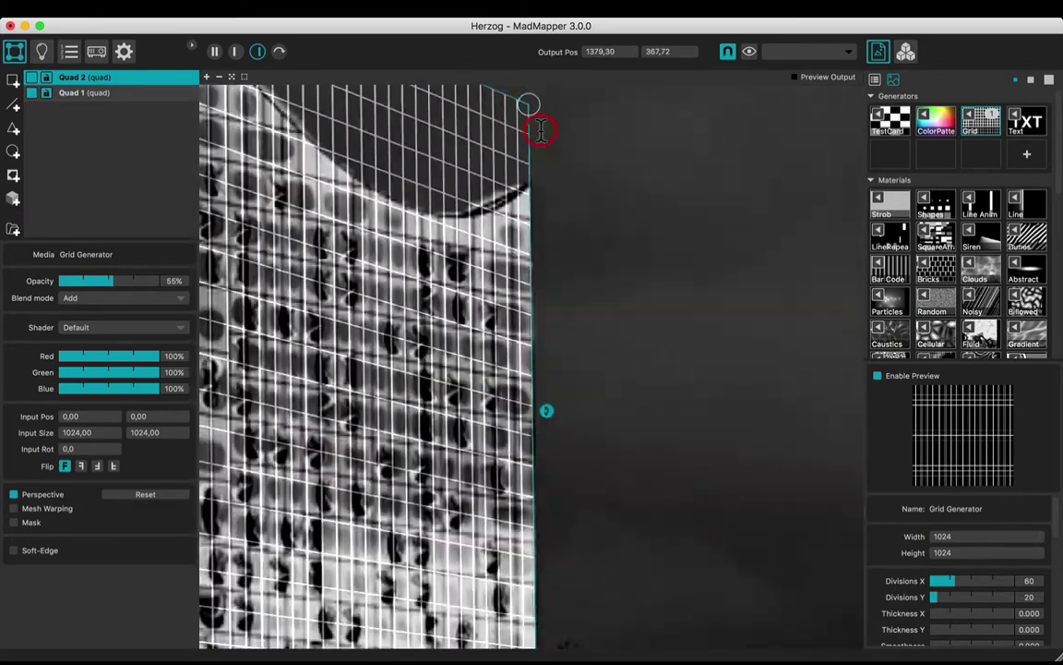
left_click_drag(532, 138, 763, 252)
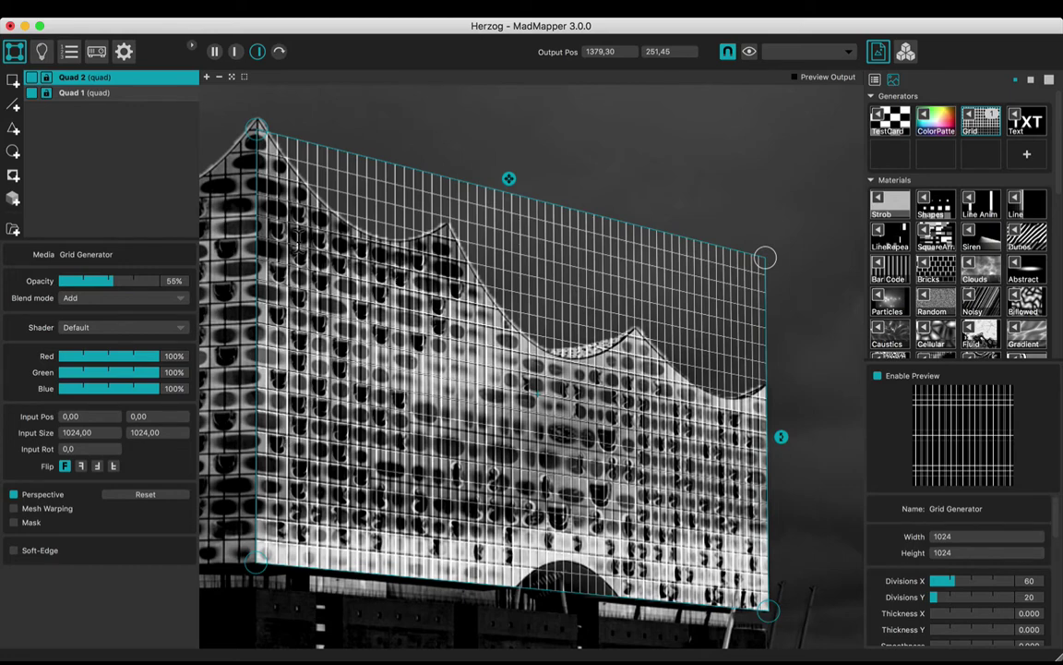
left_click(257, 127)
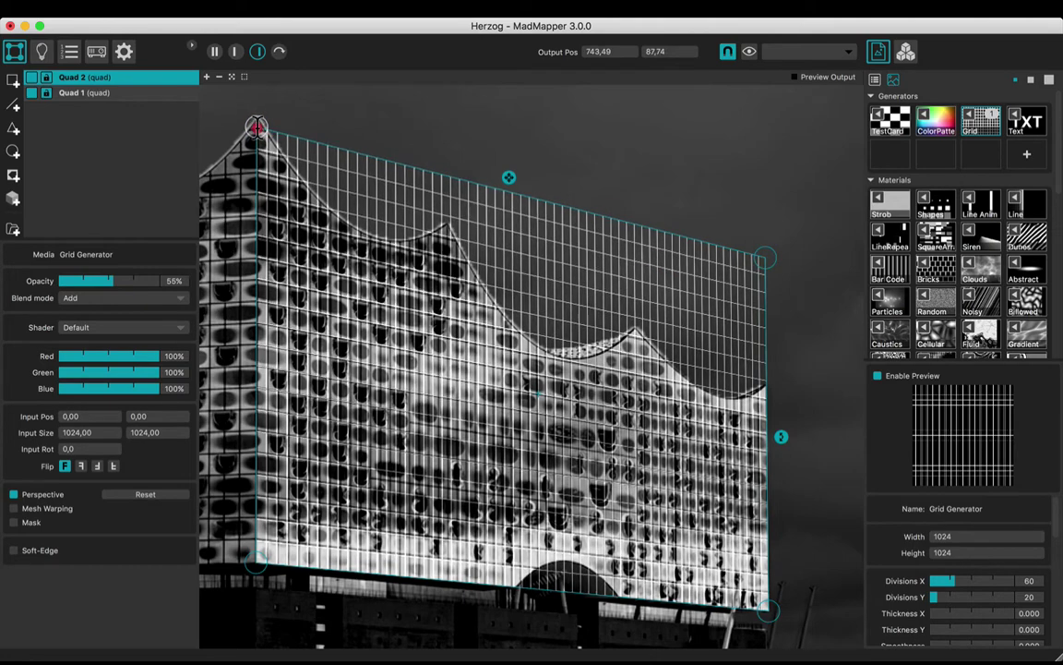
Step: Duplicate the fitted grid surface and place the copy to the left of the building's vertical corner edge
scroll(645, 462, "down", 4)
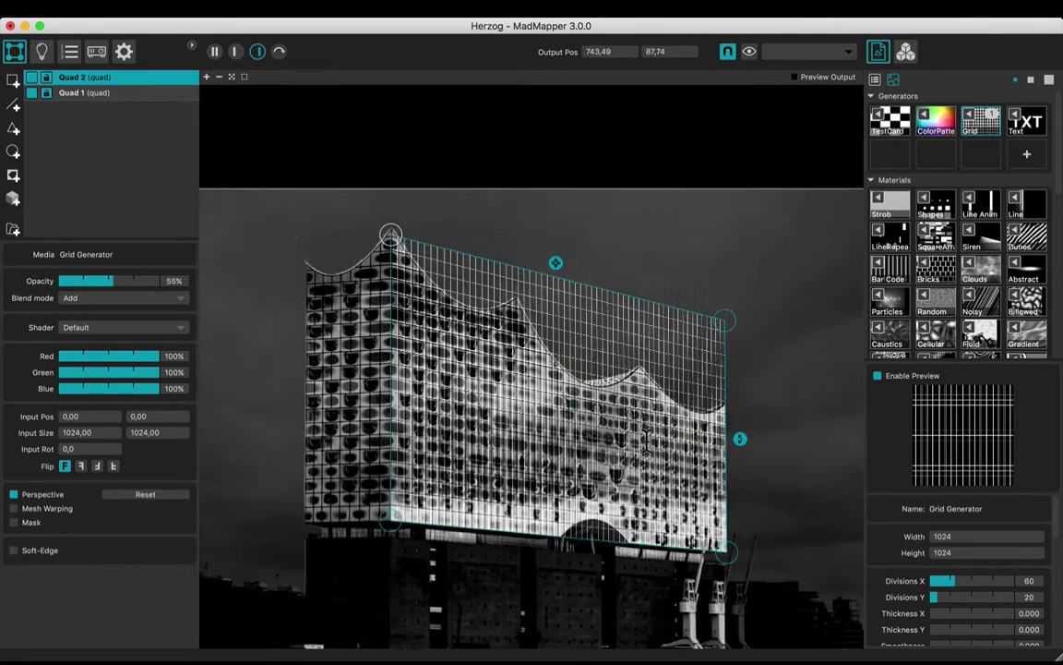
left_click_drag(642, 458, 674, 379)
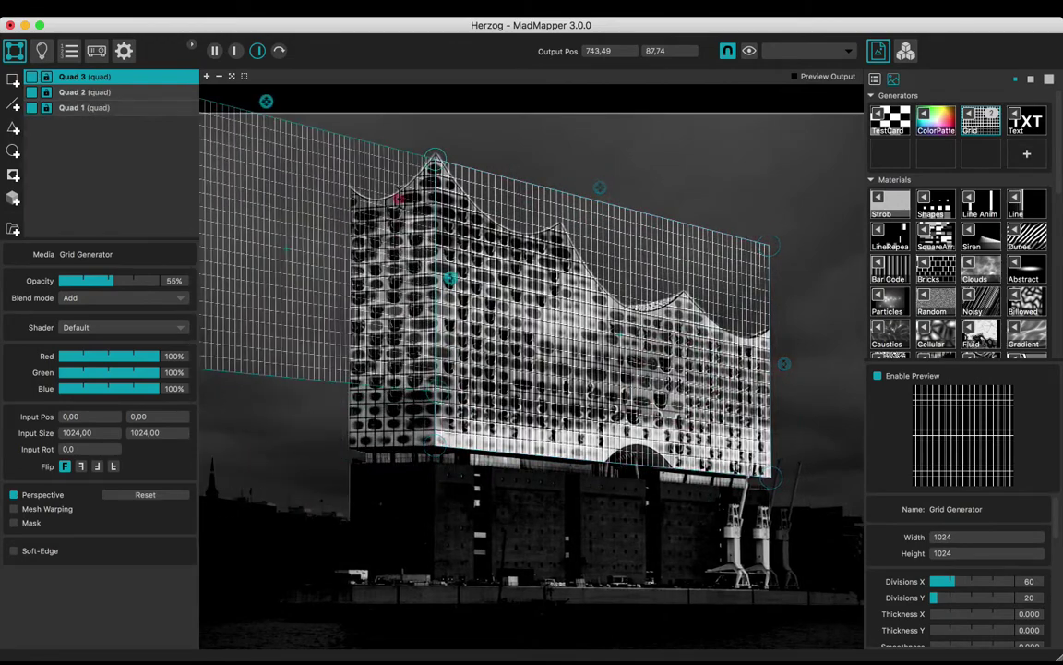
left_click_drag(403, 189, 675, 352)
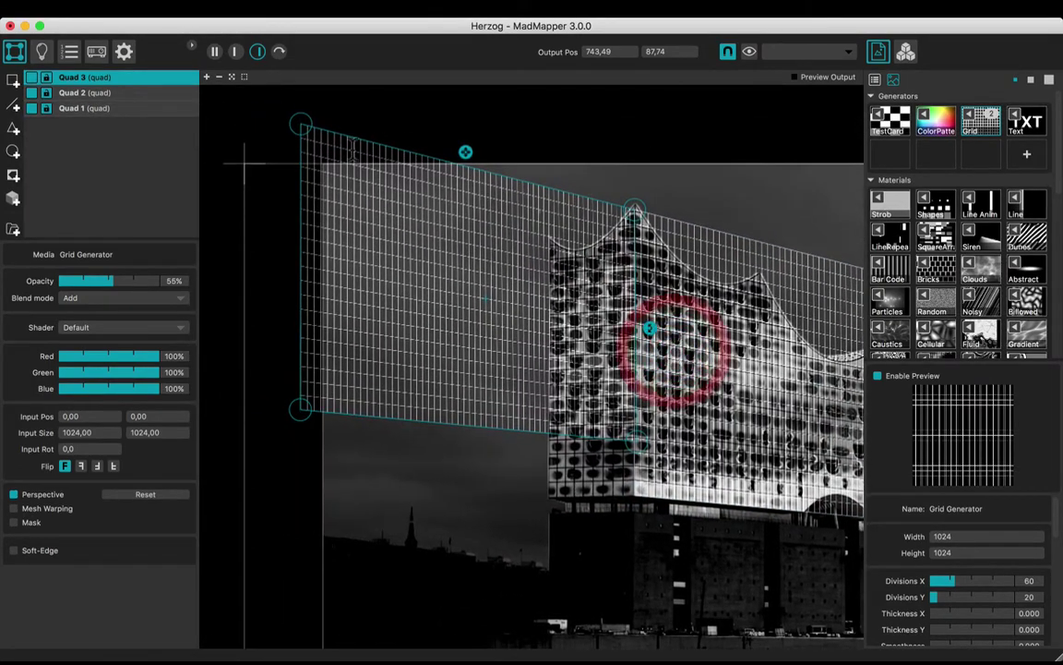
Step: Narrow the copied surface's input region to nine grid columns, 154.16 wide by 1024 high, and return to the output view
left_click(237, 51)
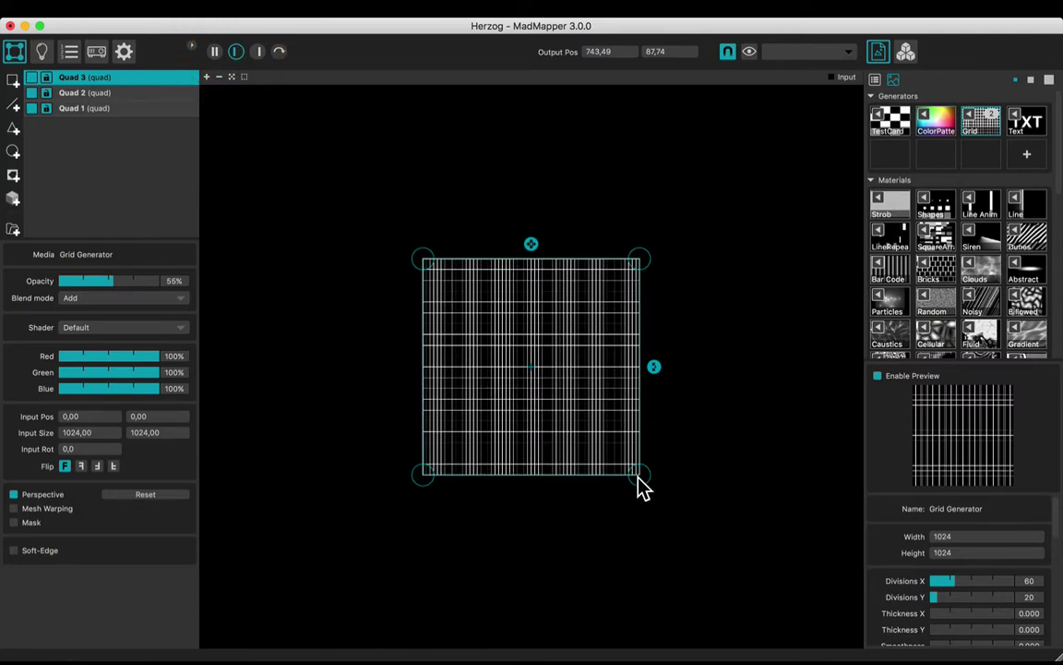
left_click_drag(643, 489, 460, 482)
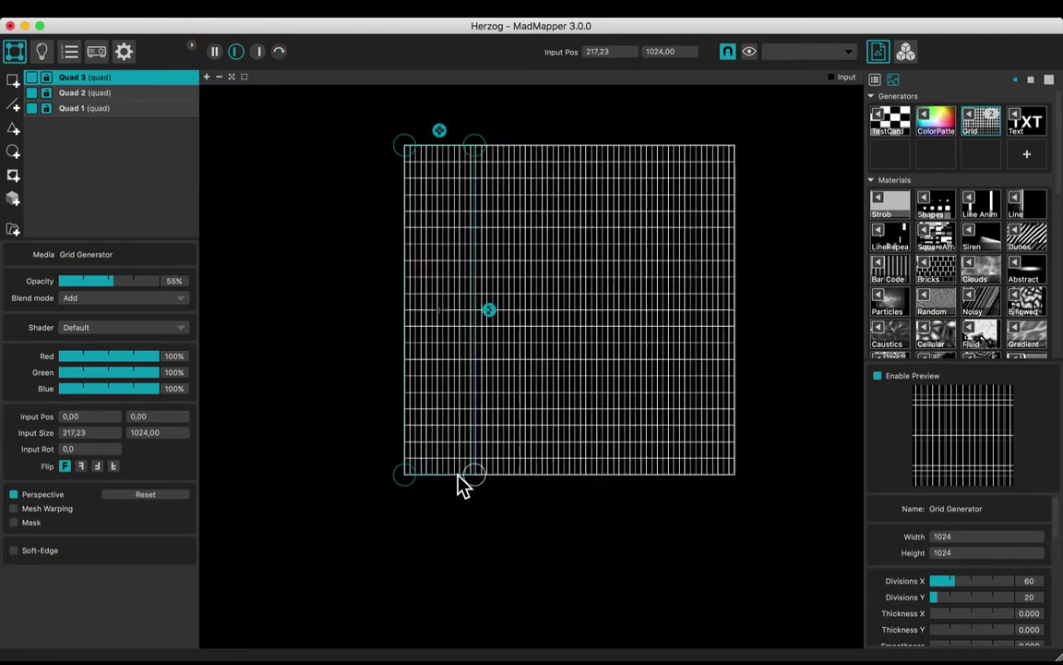
scroll(441, 474, "up", 5)
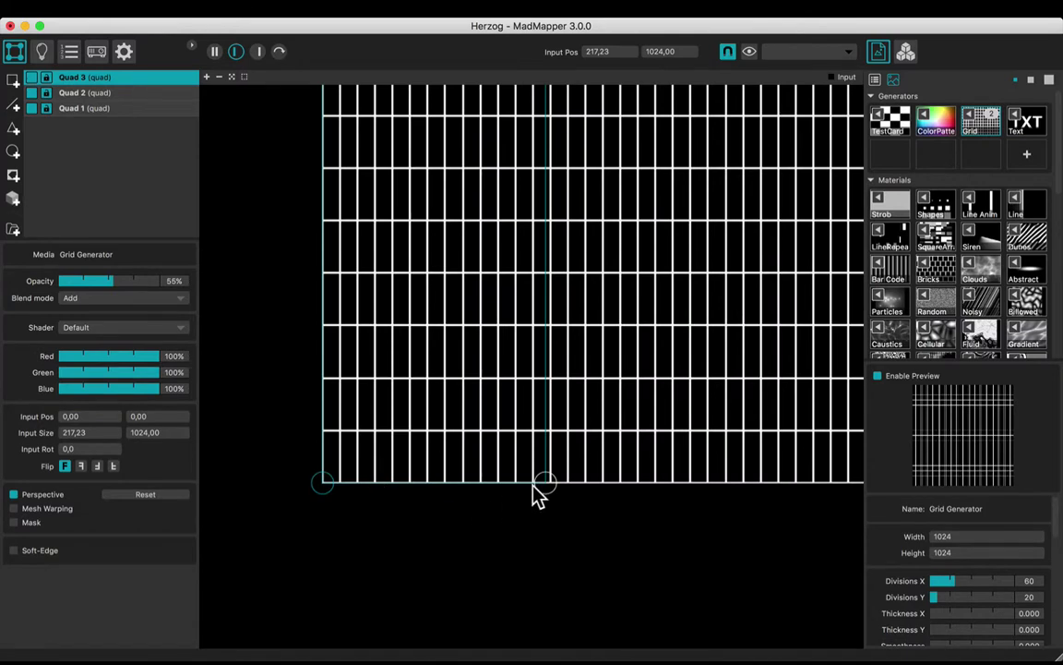
left_click_drag(539, 495, 482, 489)
scroll(481, 484, "up", 5)
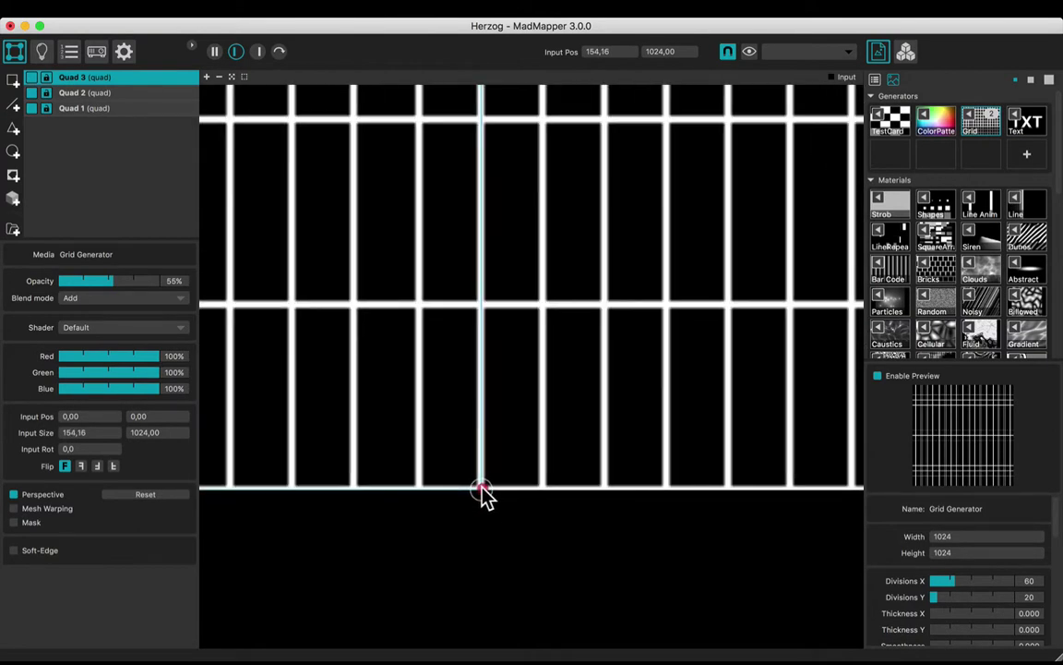
scroll(483, 478, "down", 5)
left_click(258, 51)
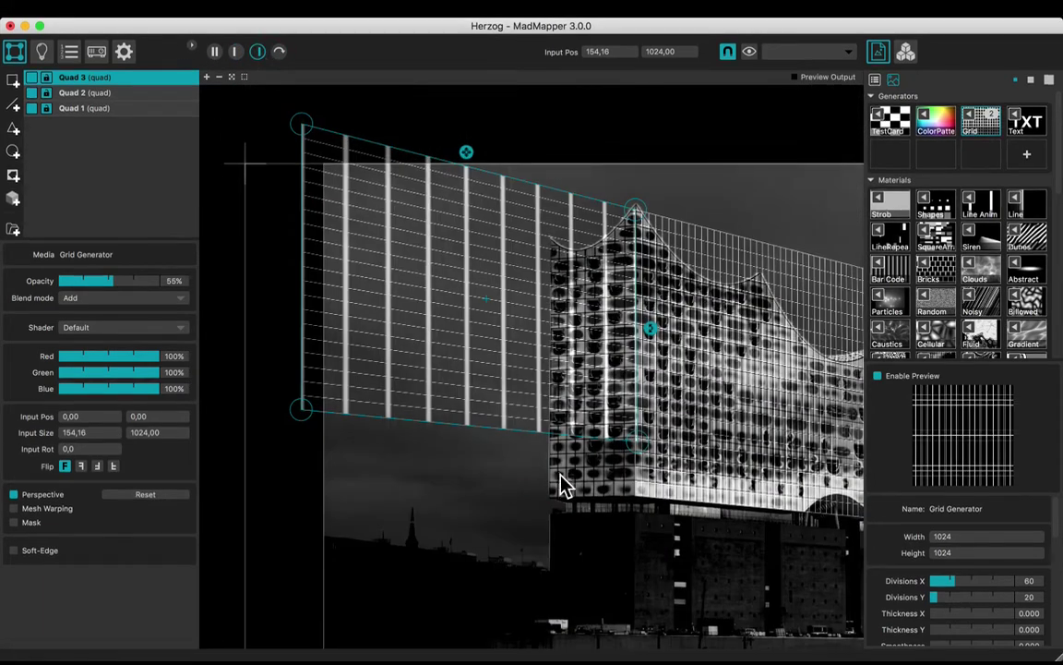
Step: Fit the copied grid's corners to the narrow left facade, with the lower-left at 577.62, 636.05 and the upper-left at 582.37, 102.23
mouse_move(606, 449)
left_mouse_down()
mouse_move(572, 403)
mouse_move(591, 454)
left_mouse_up()
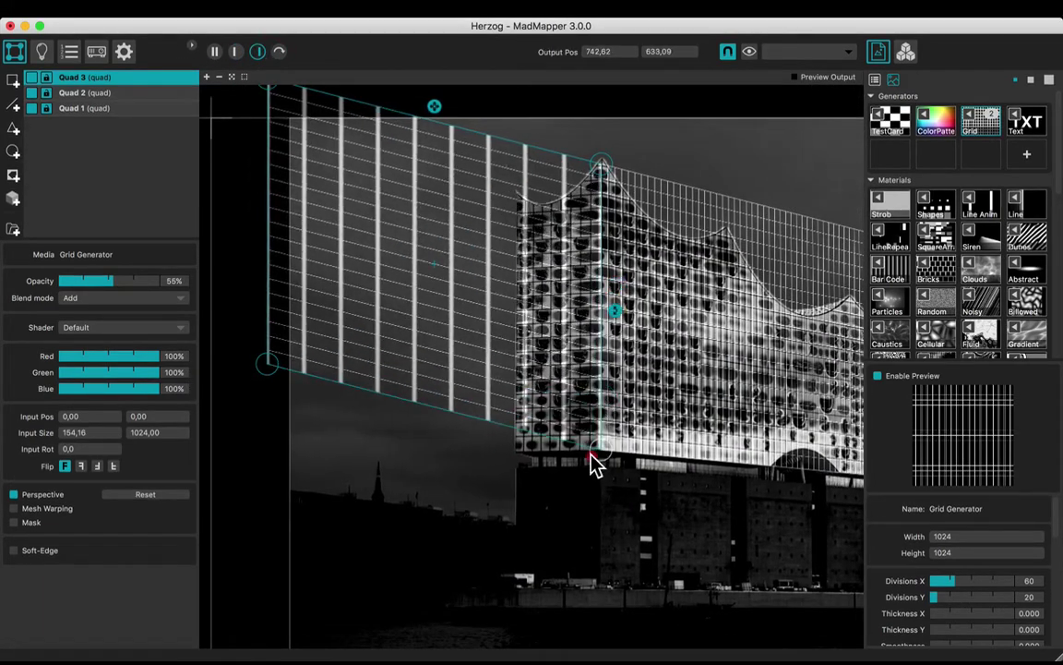
left_click(599, 170)
left_click_drag(266, 368, 485, 452)
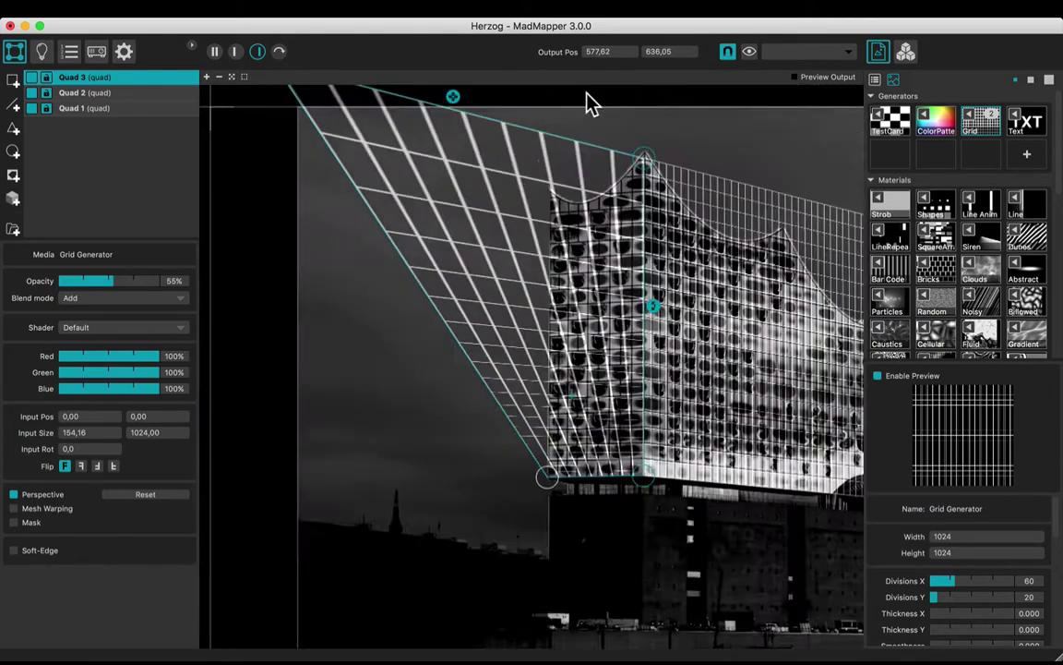
left_click_drag(296, 90, 478, 286)
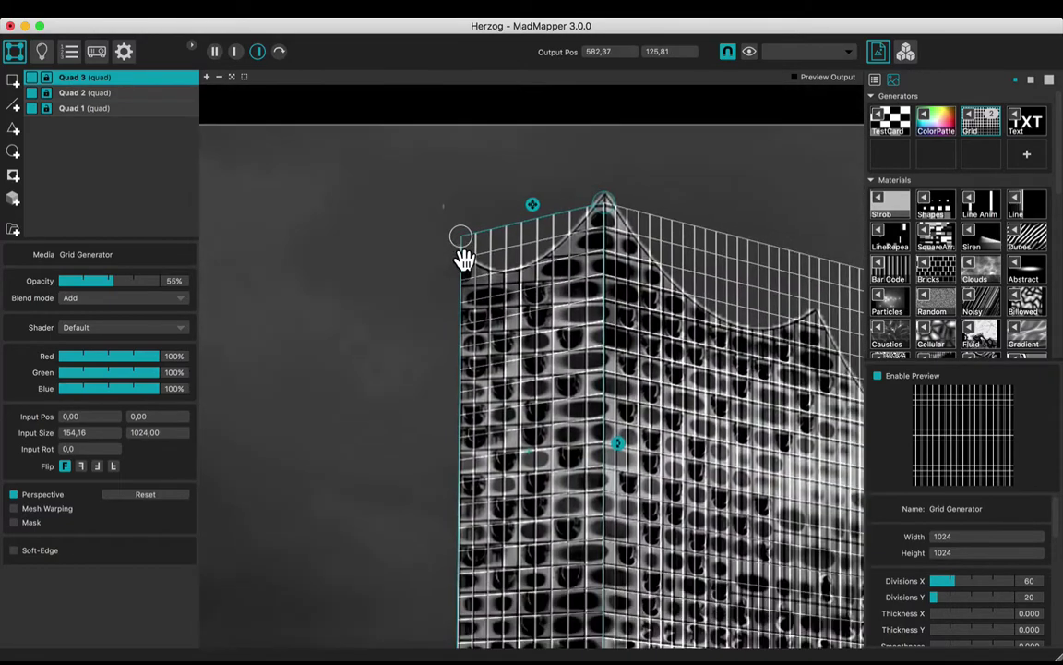
left_click_drag(422, 231, 420, 211)
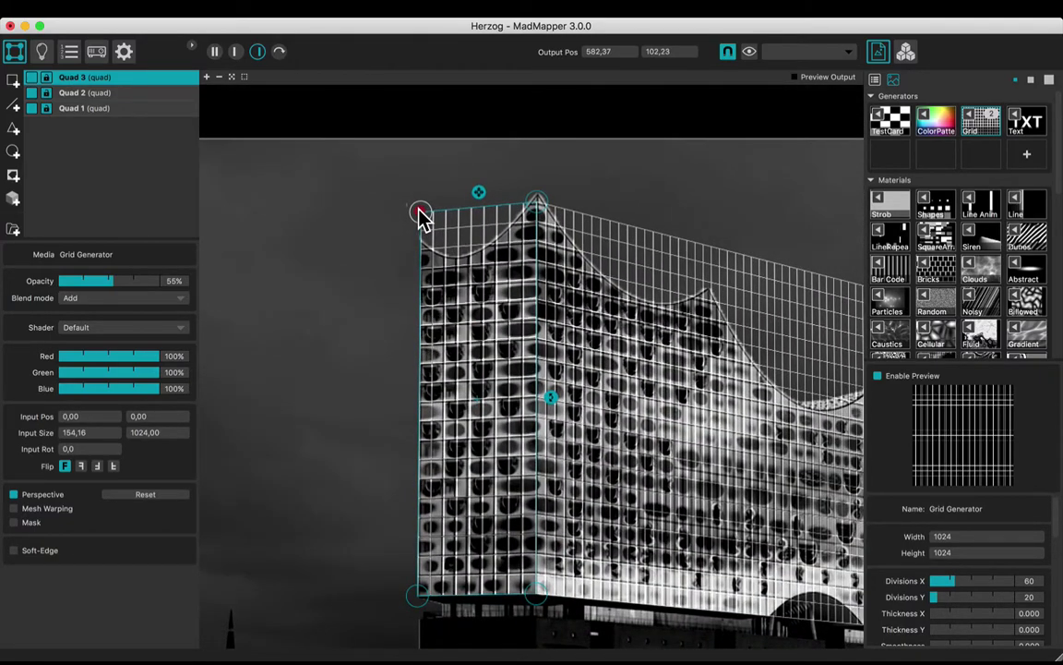
Step: Align the left facade grid's upper-right corner with the building's vertical corner edge at 743.49, 92.91
left_click(533, 205)
scroll(538, 272, "down", 3)
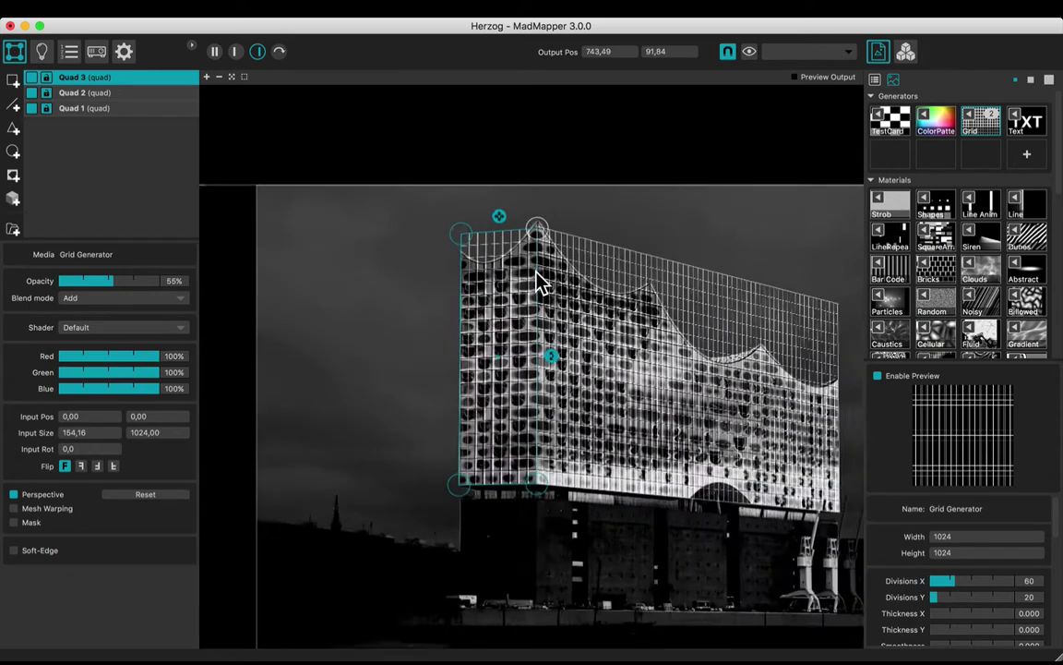
scroll(537, 268, "up", 8)
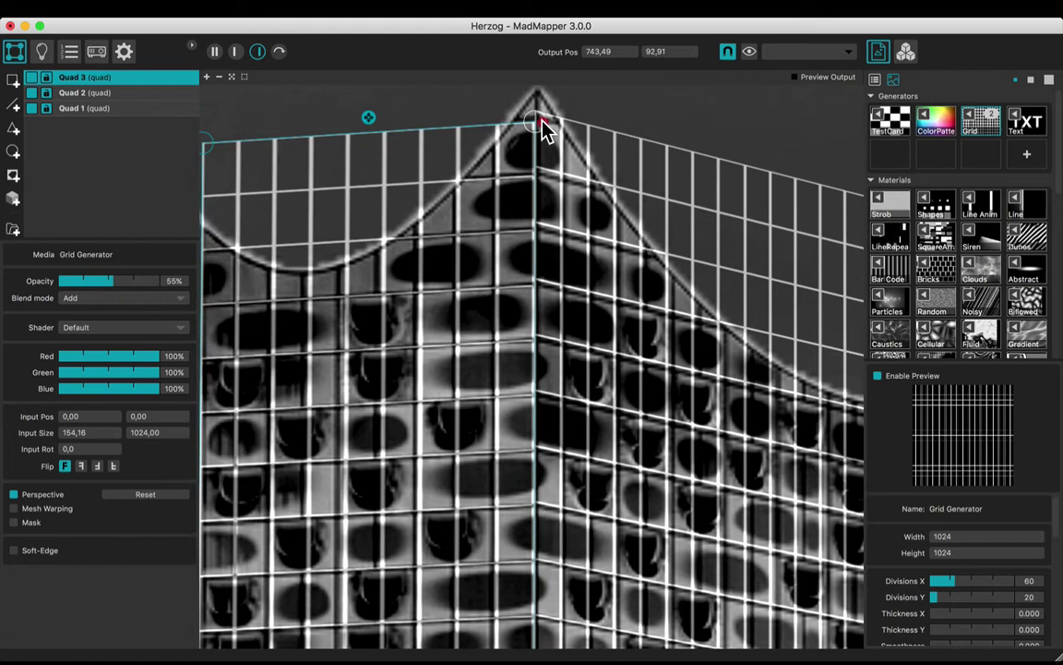
left_click(553, 110)
Step: Move the right facade grid's upper-left corner to 743.49, 90.60 so it follows the building's corner edge
left_click(504, 156)
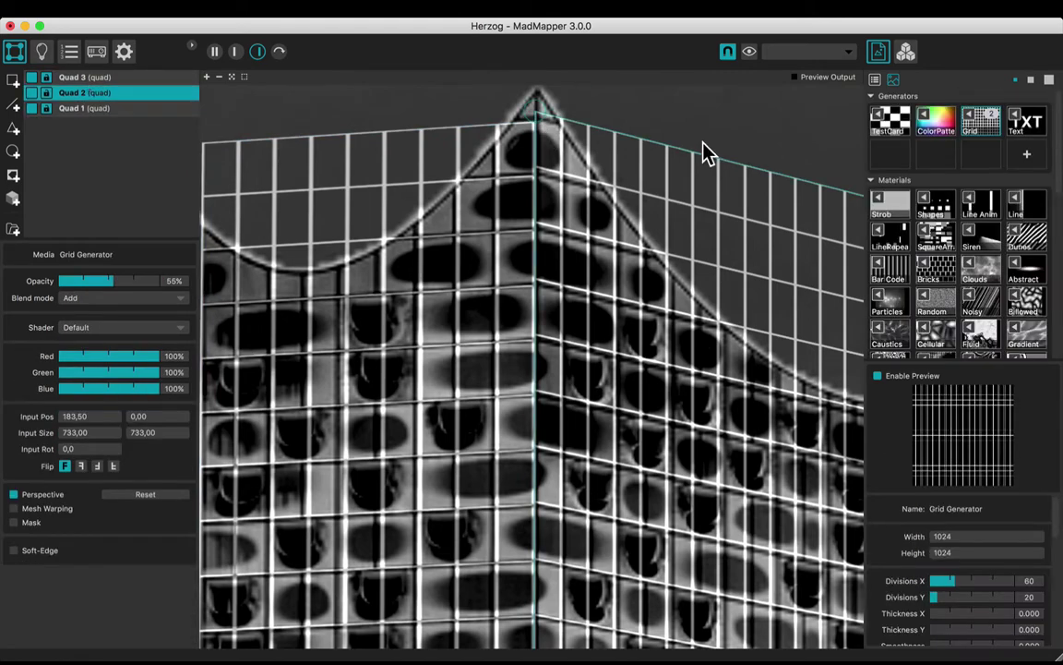
left_click(537, 112)
left_click_drag(538, 113, 538, 111)
scroll(539, 110, "up", 2)
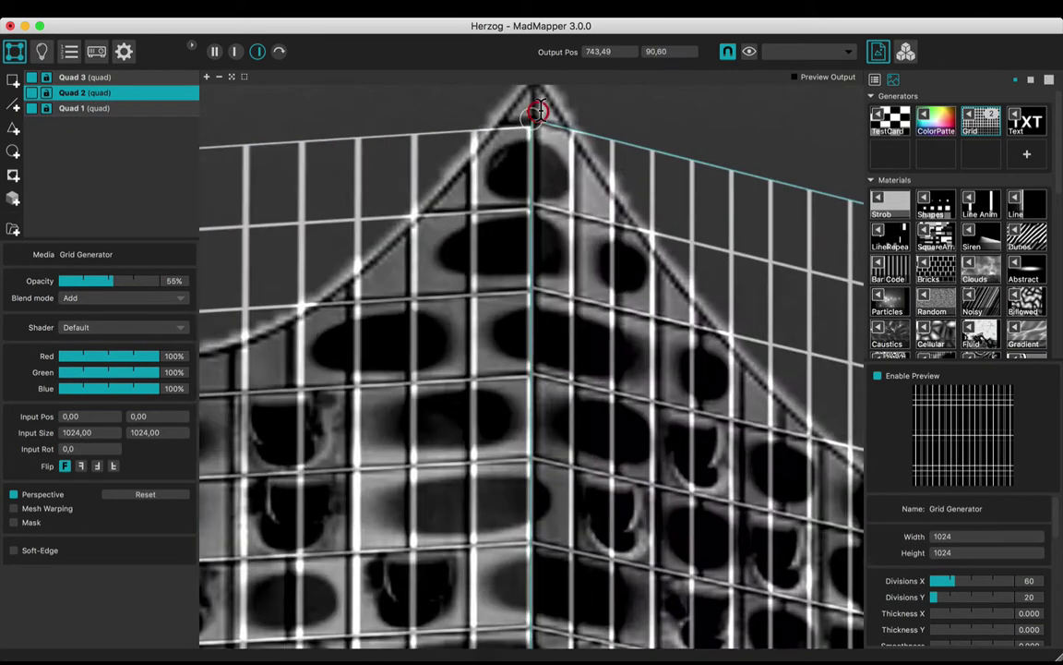
scroll(554, 156, "down", 8)
left_click_drag(648, 216, 498, 195)
Step: Enable a mask on the right facade grid and lower the grid's opacity to 11%
scroll(559, 203, "down", 1)
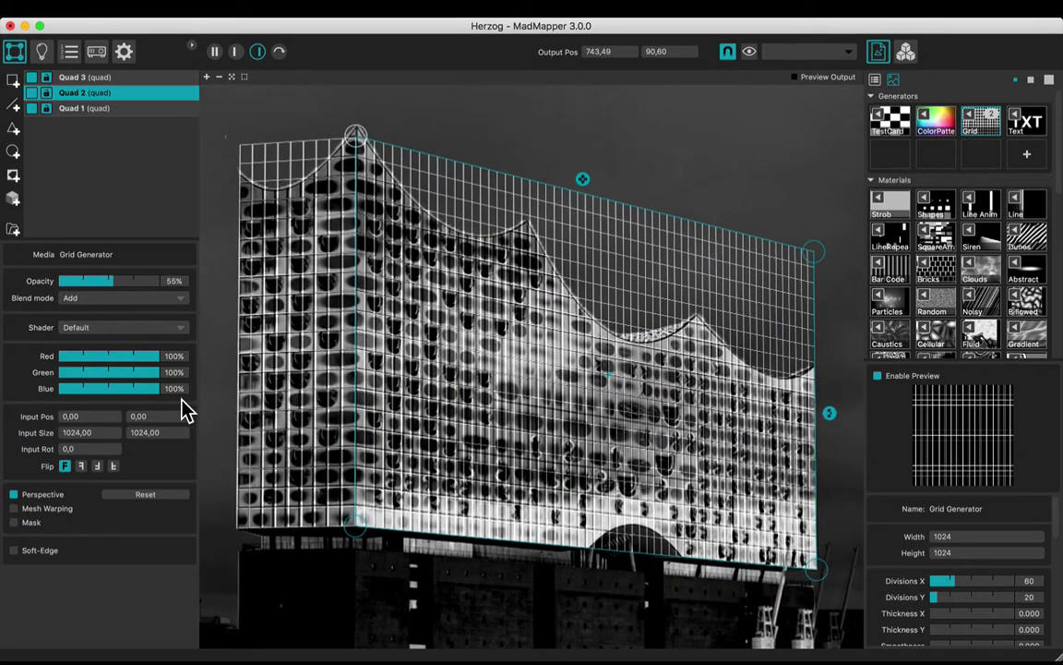
left_click(15, 522)
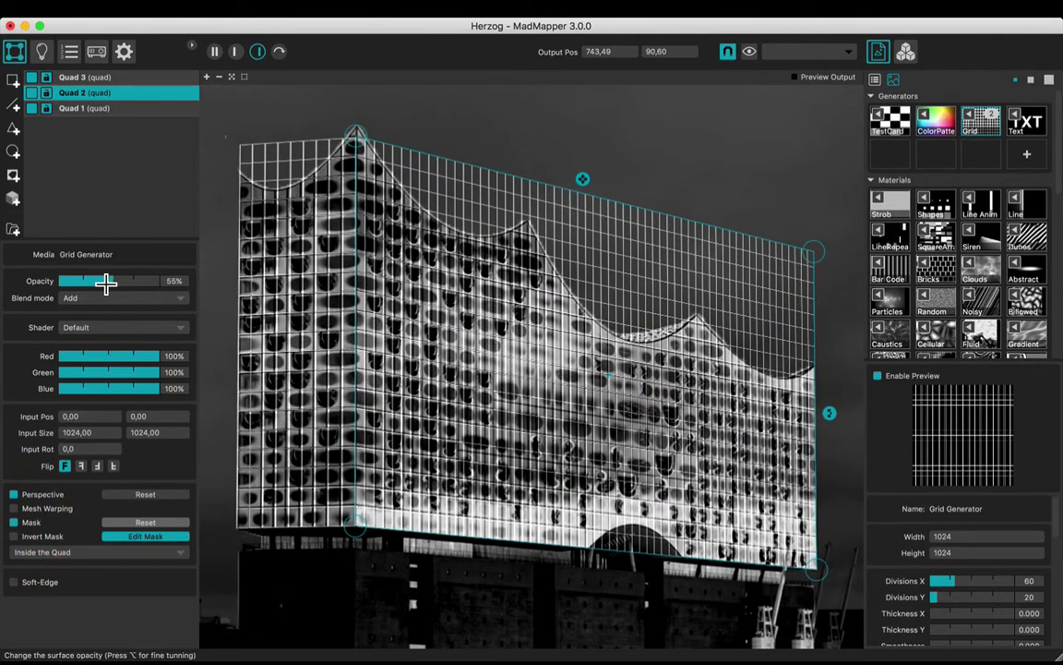
left_click_drag(106, 284, 64, 281)
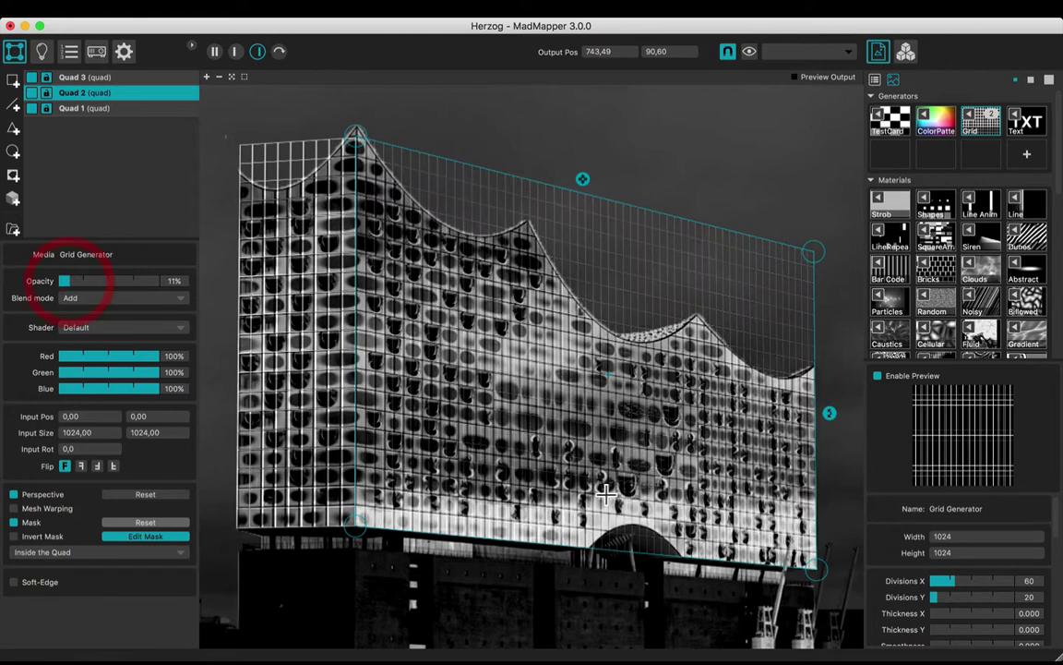
Step: Draw a closed six-point stepped mask inside the right facade grid over the dark windows above the arch, and leave mask editing
scroll(470, 424, "up", 5)
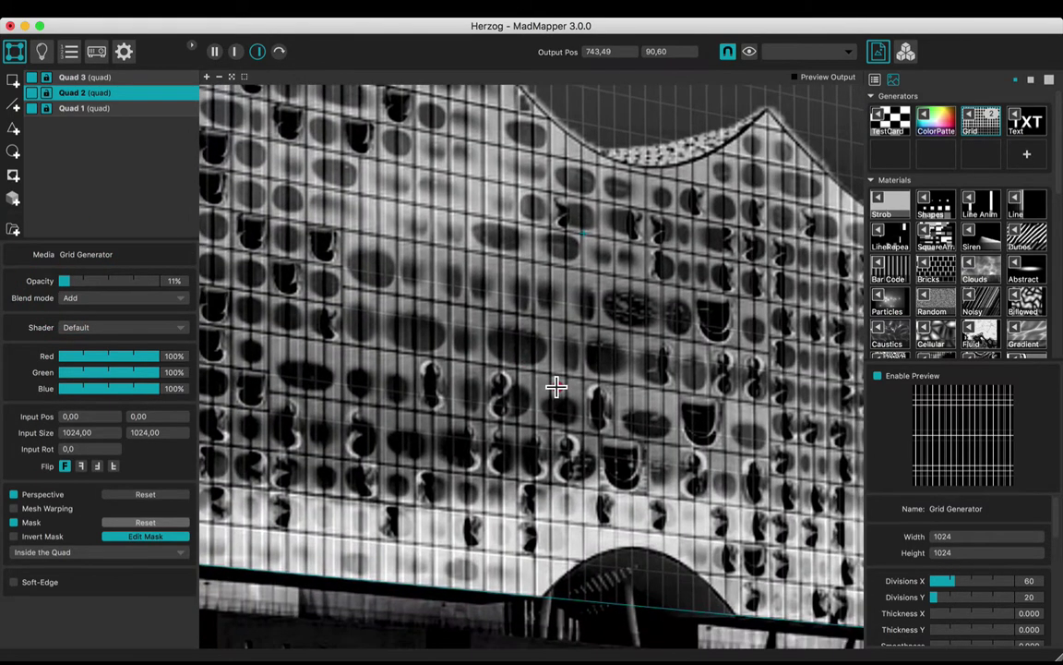
left_click(556, 387)
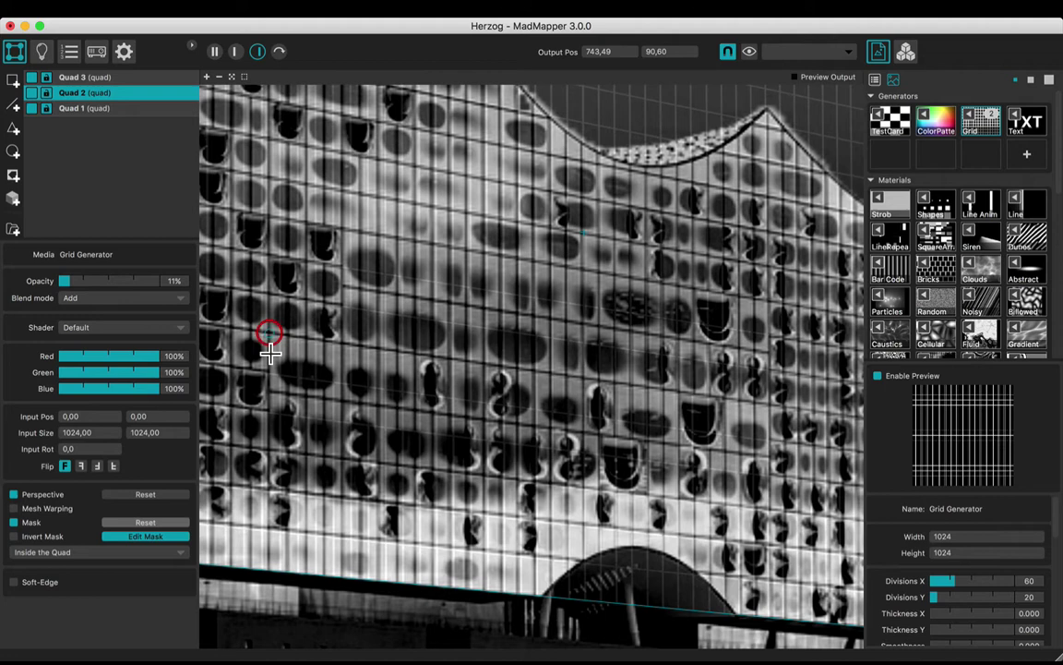
left_click(268, 449)
left_click(768, 506)
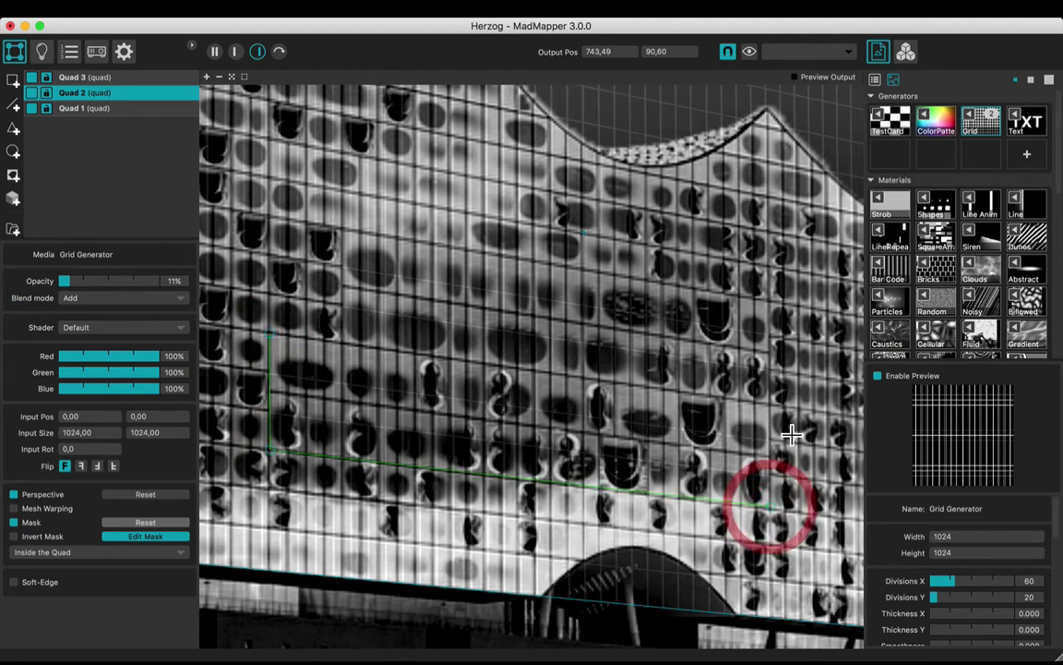
left_click(768, 298)
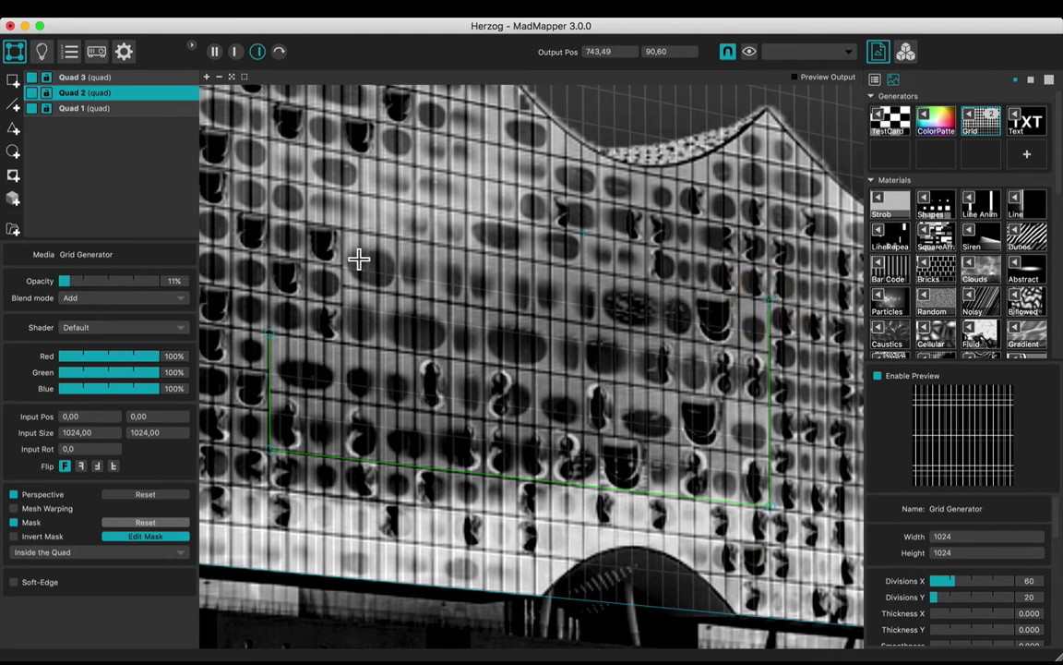
left_click(341, 229)
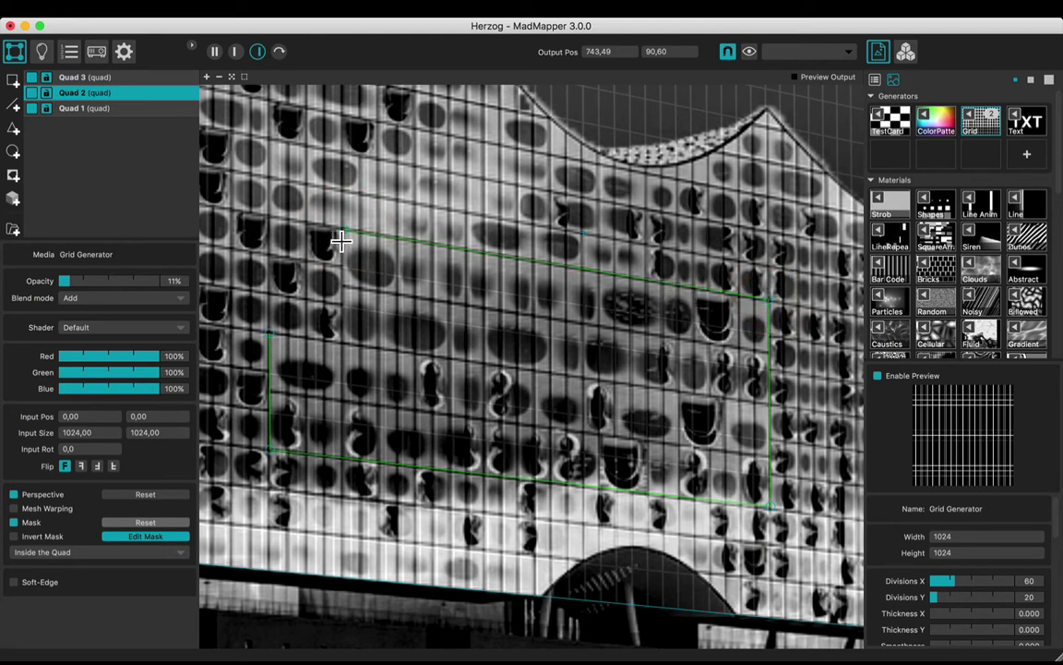
double_click(340, 343)
scroll(487, 313, "down", 8)
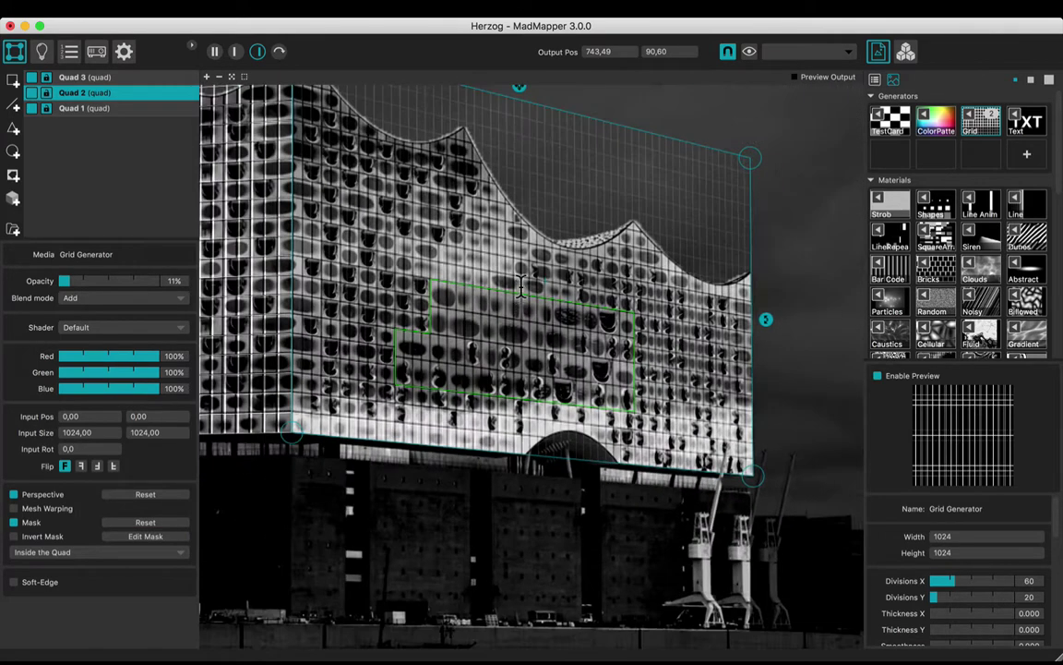
left_click_drag(520, 286, 574, 388)
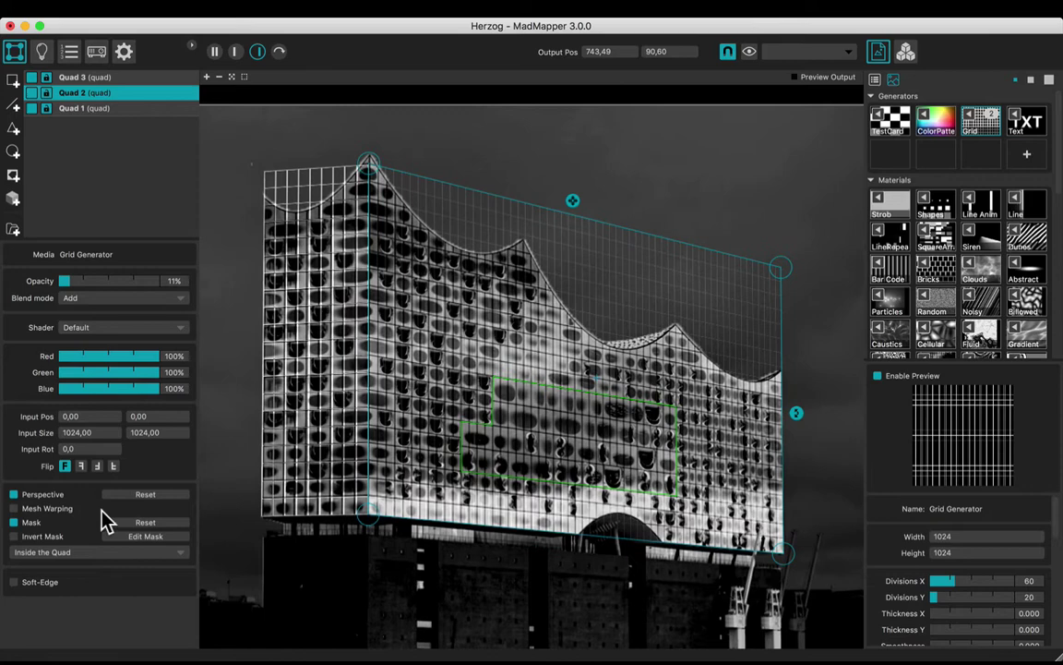
left_click(139, 546)
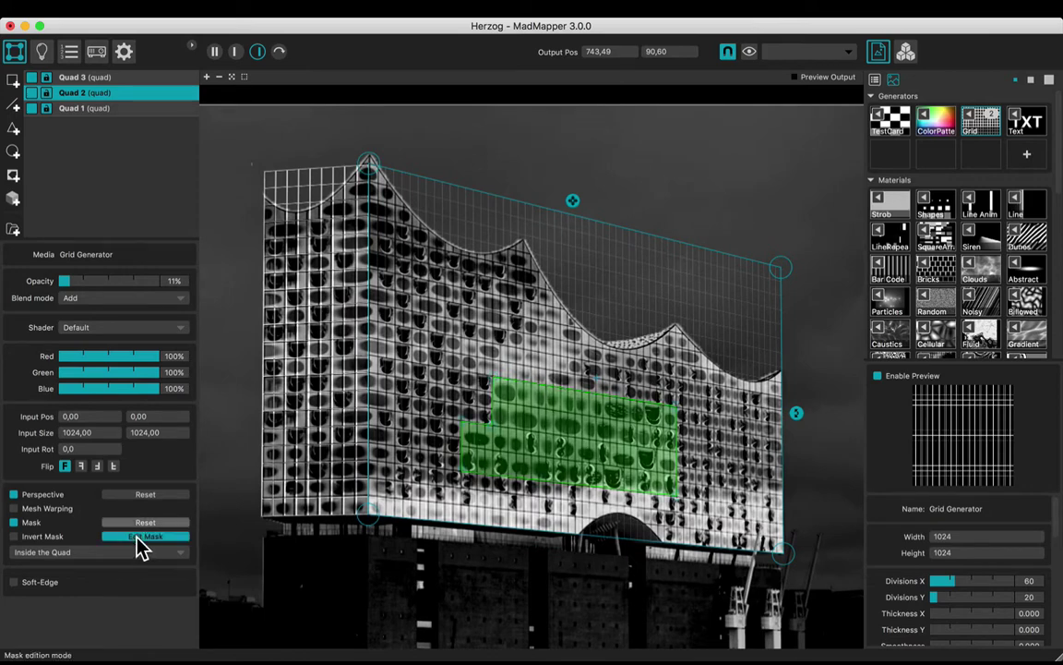
left_click(140, 546)
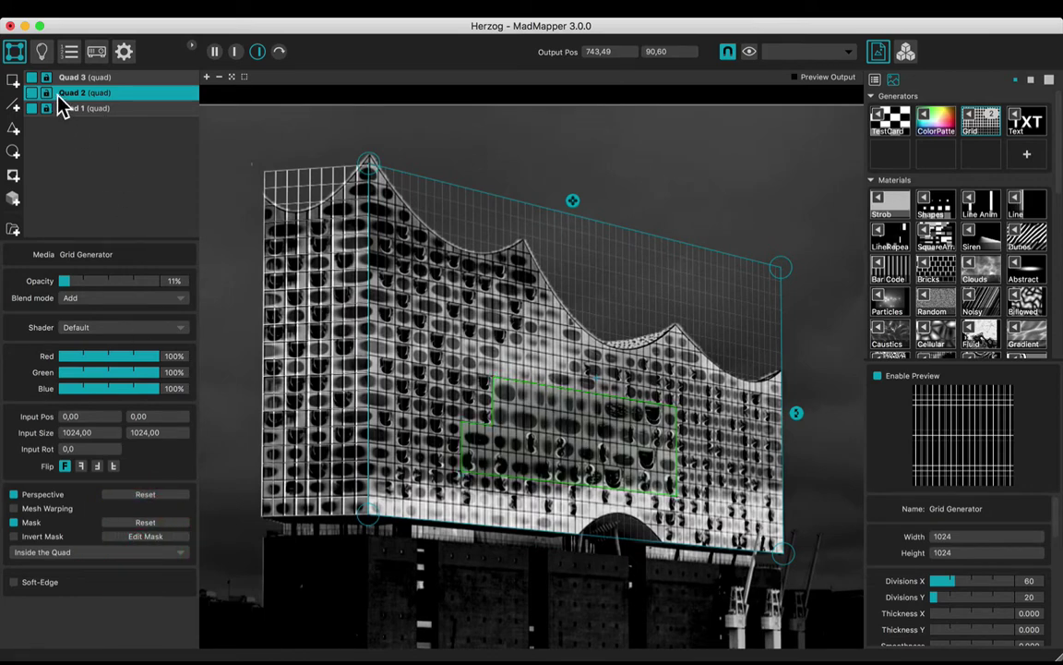
Step: Add a mask surface and outline the dark arch at the facade's lower edge, closing the shape along its base
left_click(13, 176)
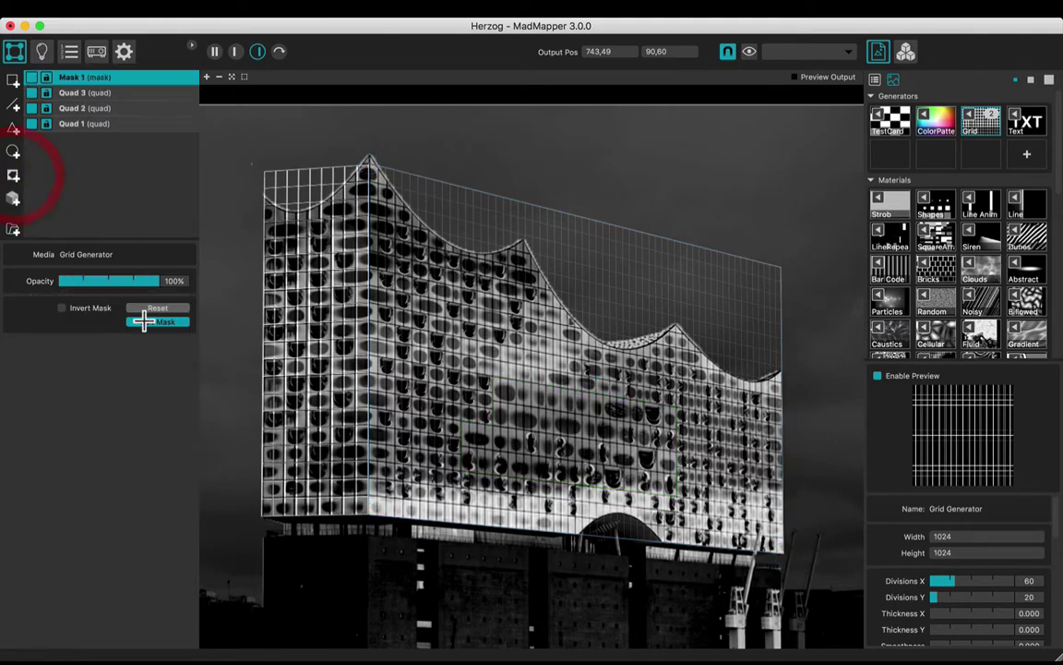
scroll(613, 546, "up", 10)
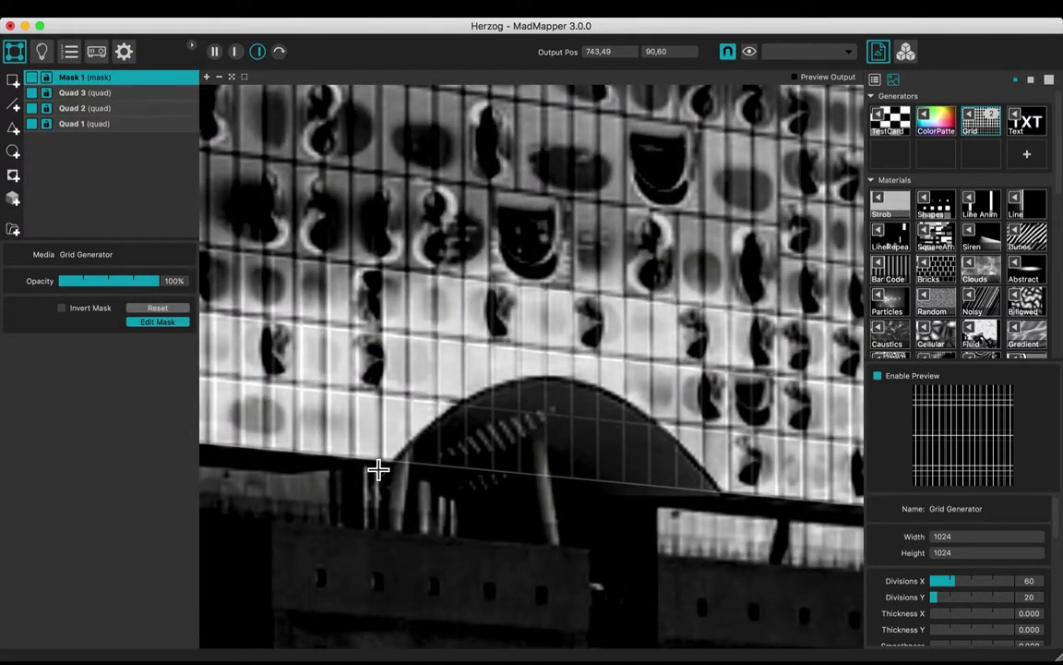
left_click(379, 470)
left_click(409, 441)
left_click(440, 414)
left_click(470, 396)
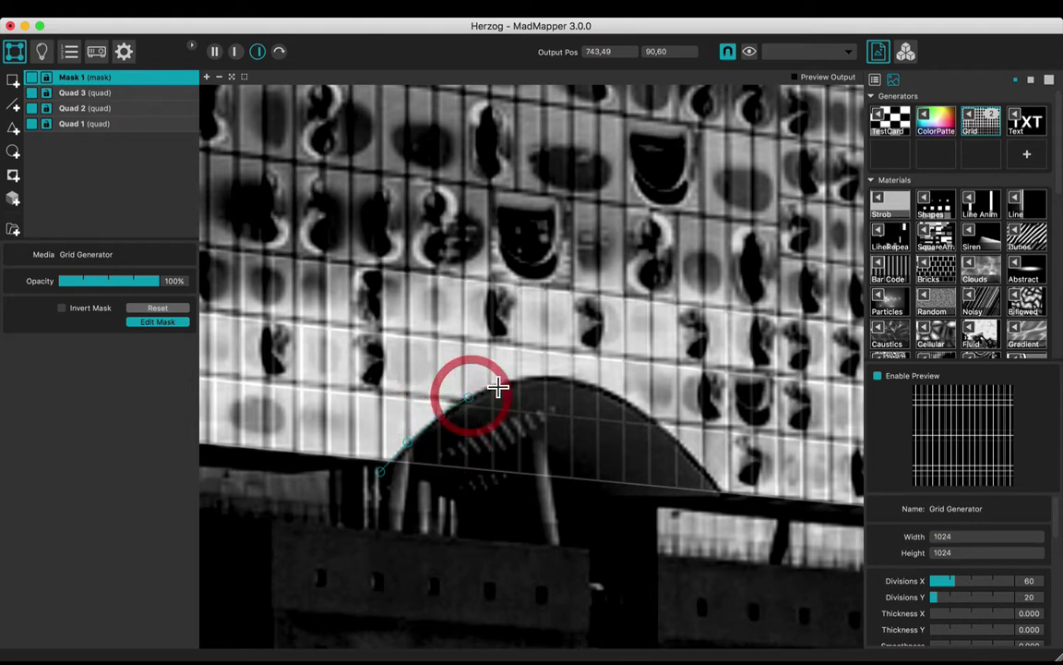
left_click(504, 383)
left_click(530, 376)
left_click(561, 375)
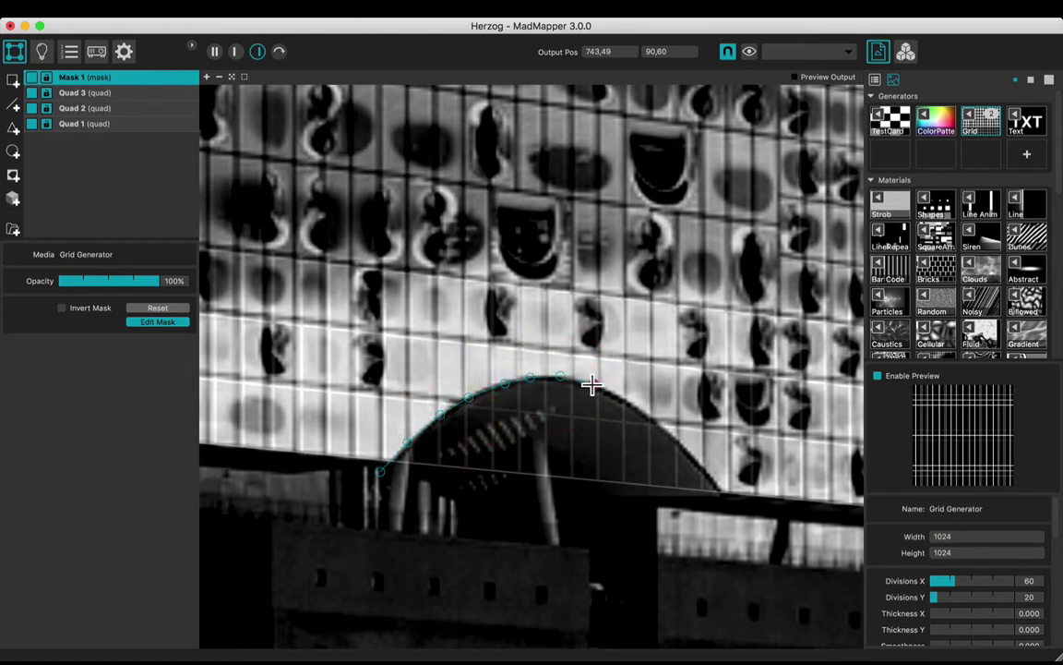
left_click(592, 383)
left_click(641, 407)
left_click(661, 426)
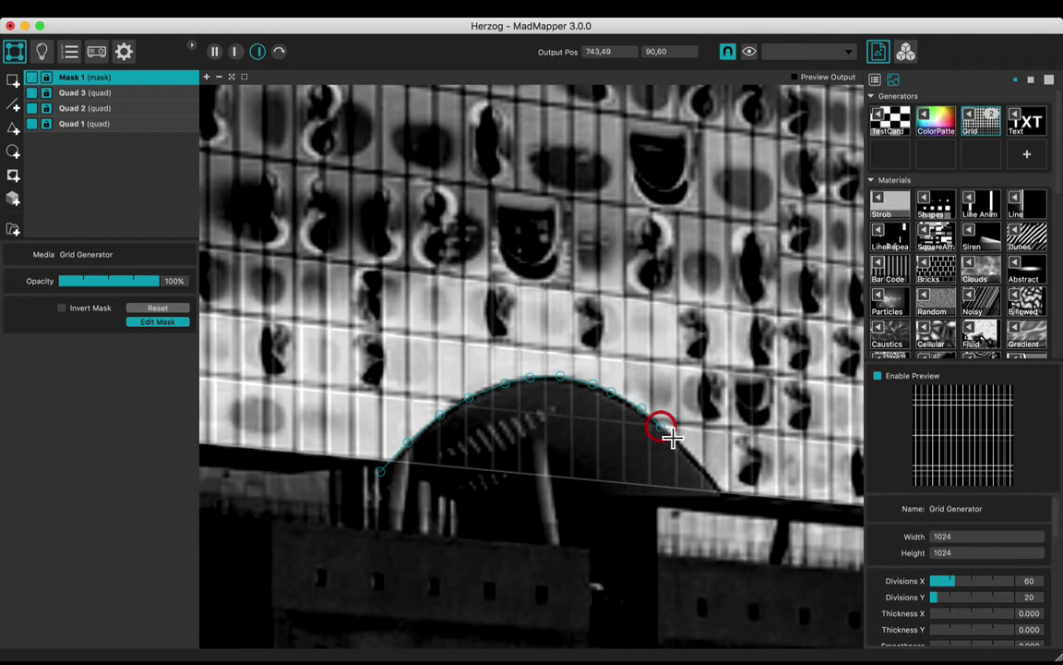
left_click(680, 444)
left_click(716, 481)
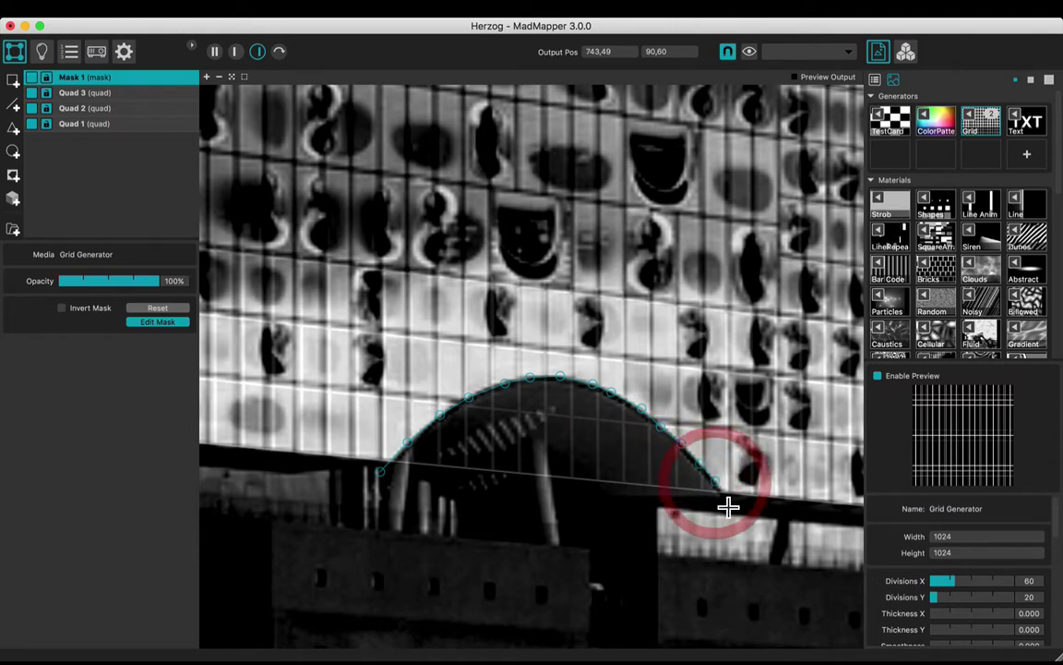
double_click(729, 511)
Step: Add a second mask surface and trace the left facade's curved roofline from its outer edge up to the corner peak
scroll(660, 476, "up", 1)
scroll(660, 477, "down", 5)
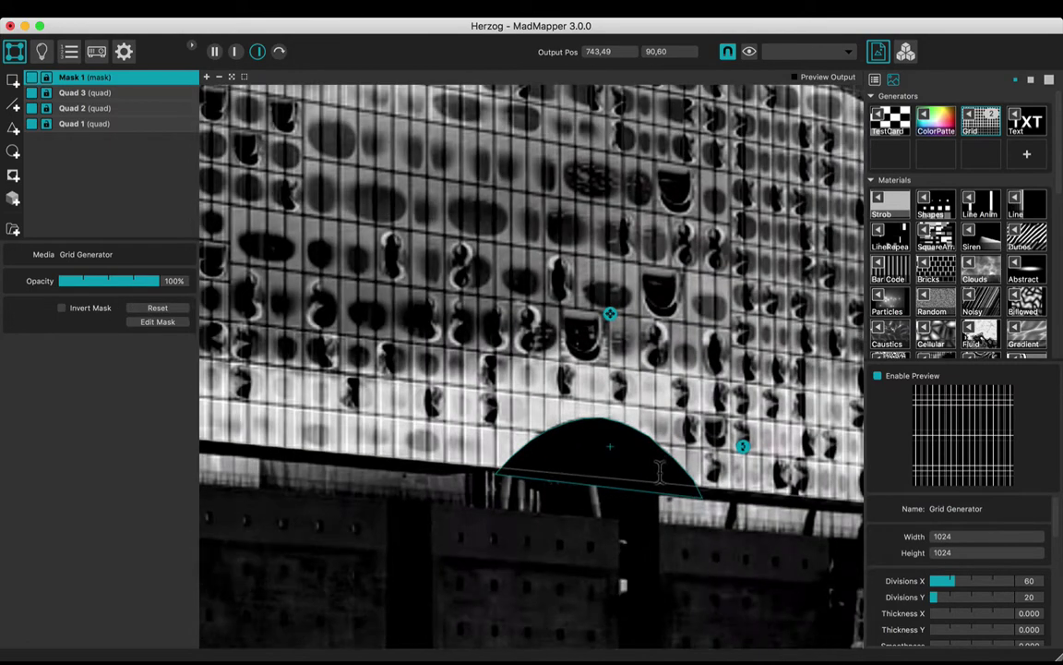
left_click_drag(631, 316, 739, 497)
scroll(443, 264, "up", 5)
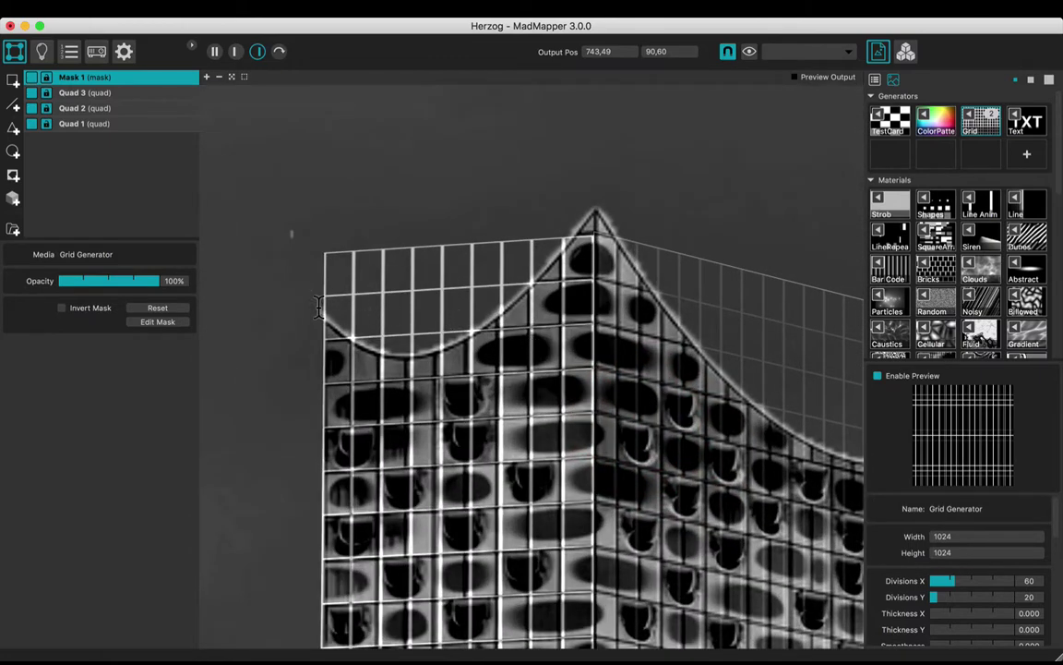
left_click(13, 176)
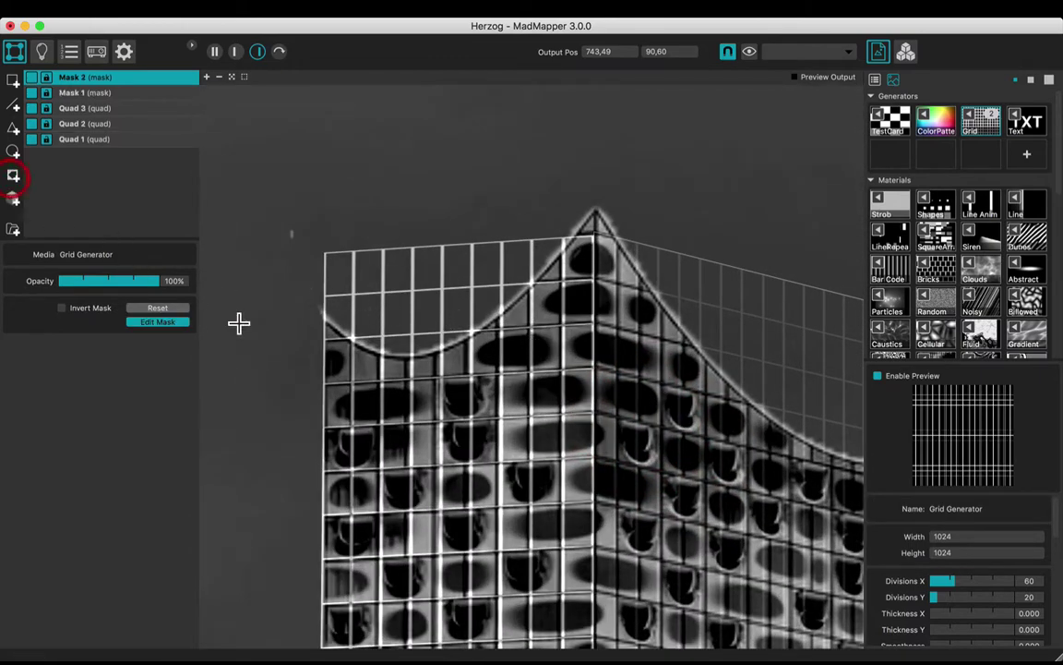
left_click(355, 340)
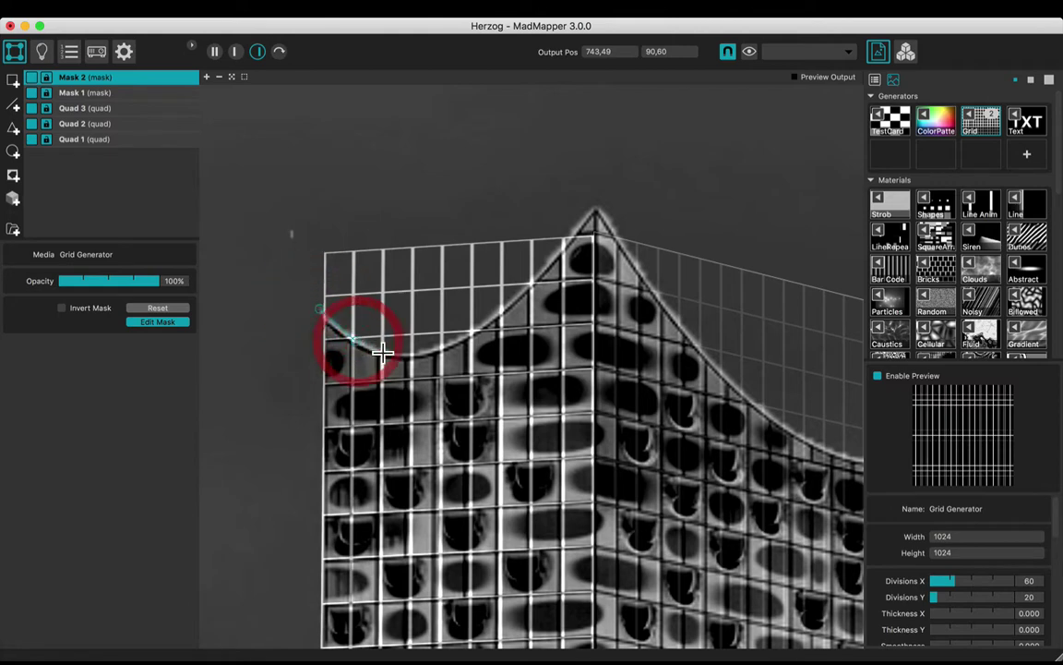
left_click(385, 352)
left_click(414, 354)
left_click(473, 330)
left_click(510, 305)
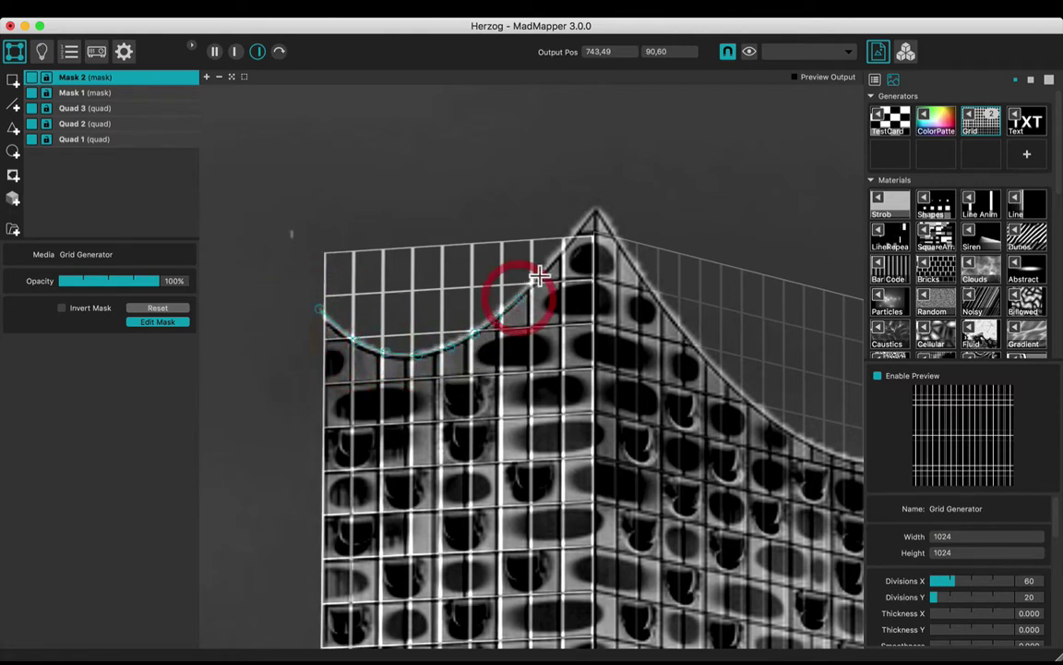
left_click(562, 248)
left_click(593, 225)
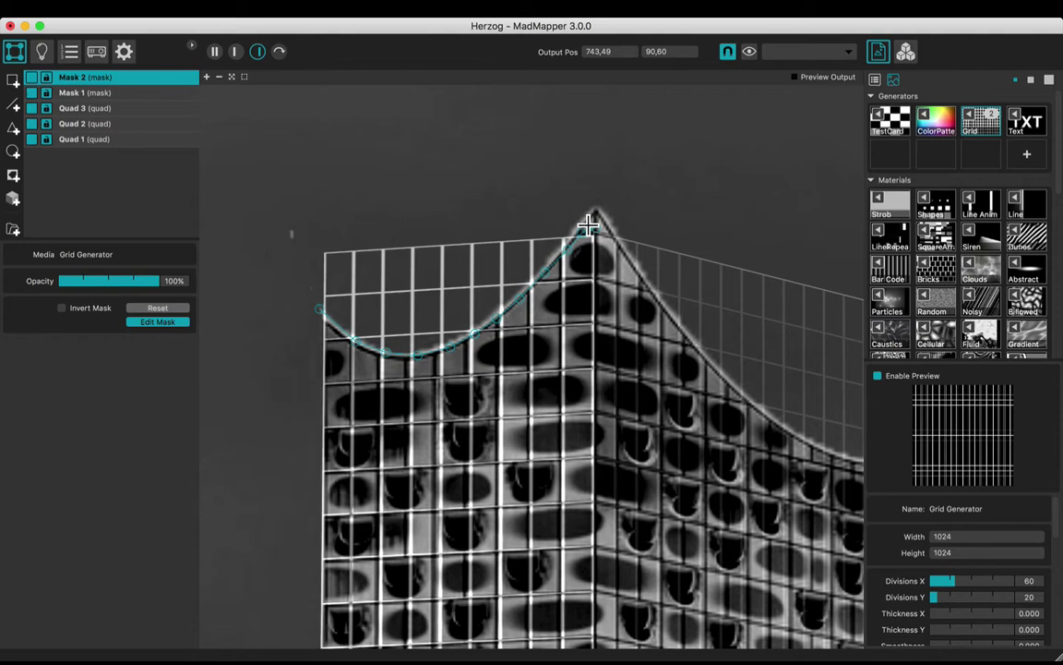
left_click(596, 212)
Step: Continue the mask outline along the right facade's roofline from the corner peak through the first dip to the second peak
left_click(711, 363)
left_click_drag(758, 406, 368, 289)
left_click(459, 340)
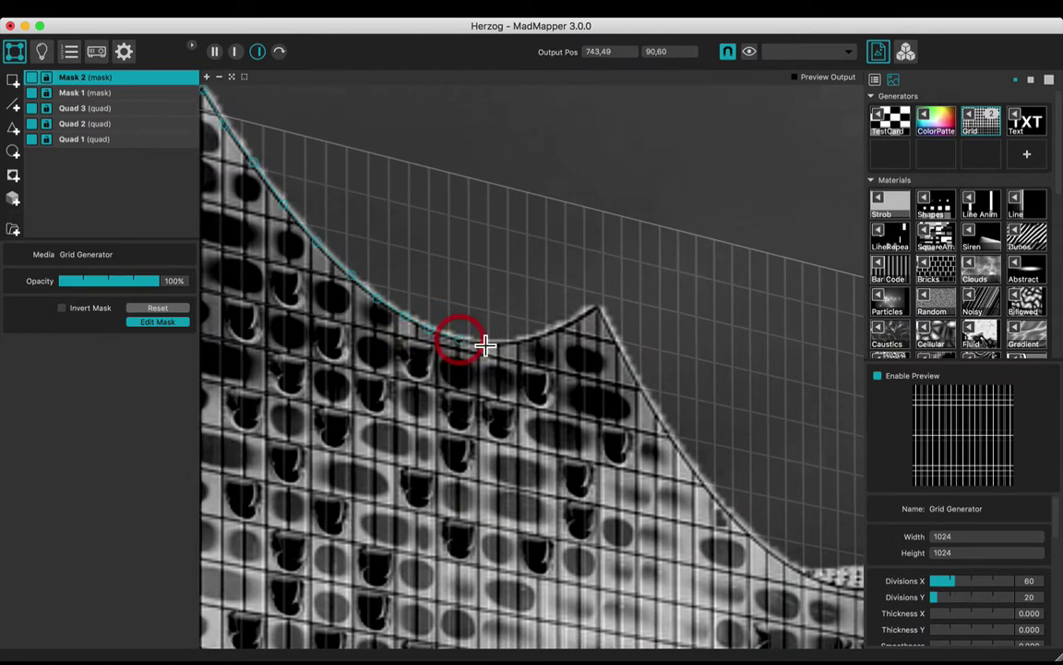
left_click(527, 340)
left_click(564, 329)
left_click(596, 307)
Step: Continue the mask outline from the second peak down through the middle dip and up to the third peak
left_click_drag(629, 341, 325, 203)
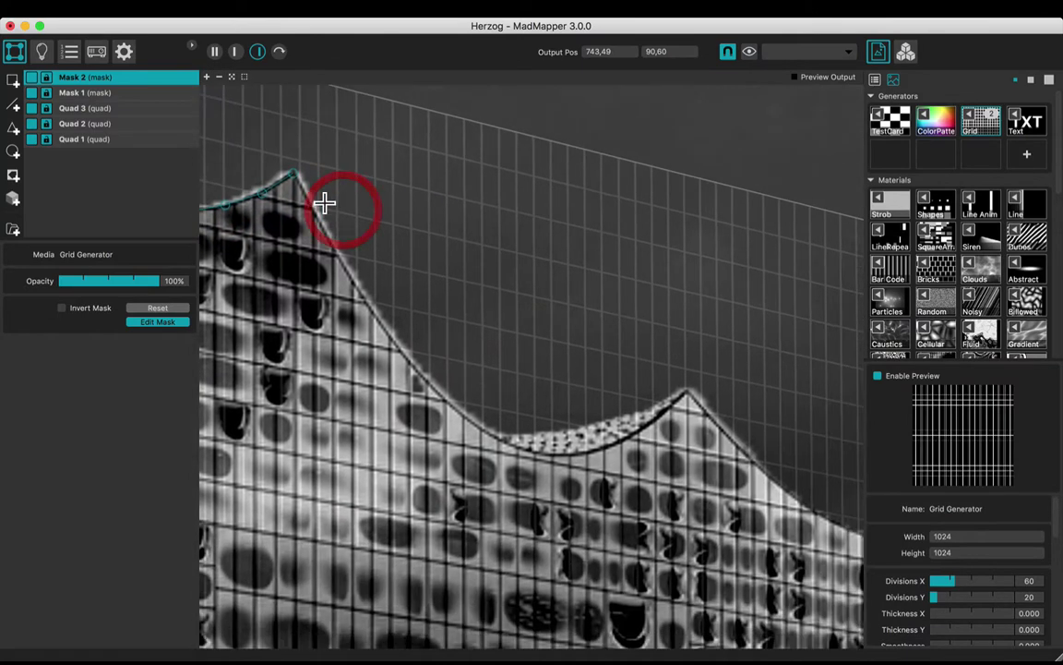
left_click(338, 257)
left_click(369, 308)
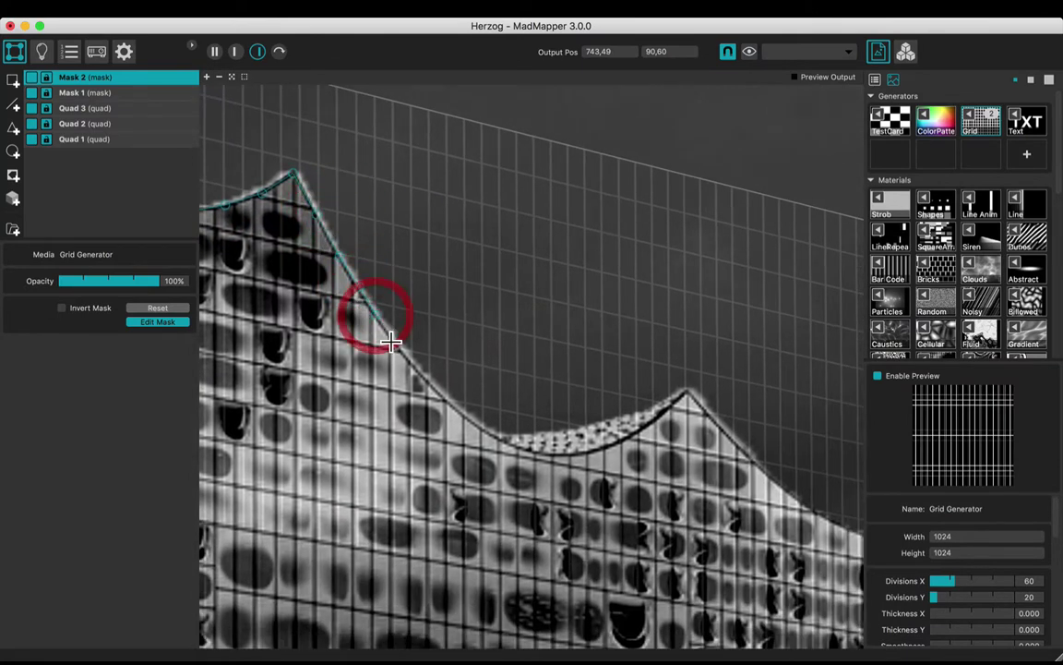
left_click(395, 347)
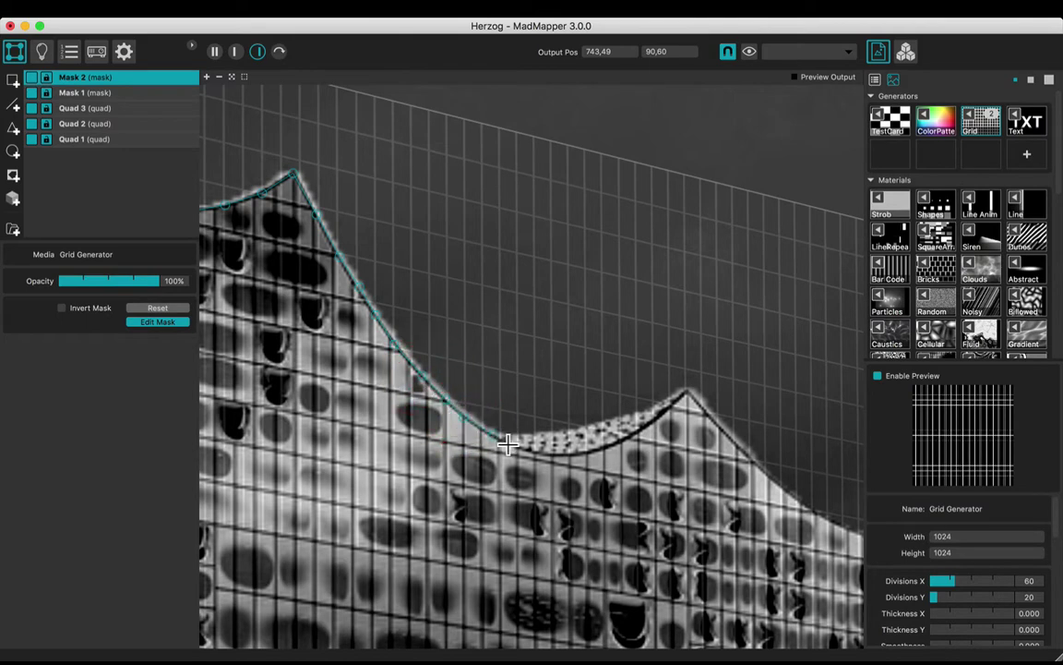
left_click(517, 442)
left_click(602, 448)
left_click(644, 426)
left_click(670, 408)
left_click(685, 392)
Step: Extend the mask outline from the third peak through the last dip to the roofline's right end
left_click_drag(669, 389, 238, 157)
left_click(273, 179)
left_click(288, 203)
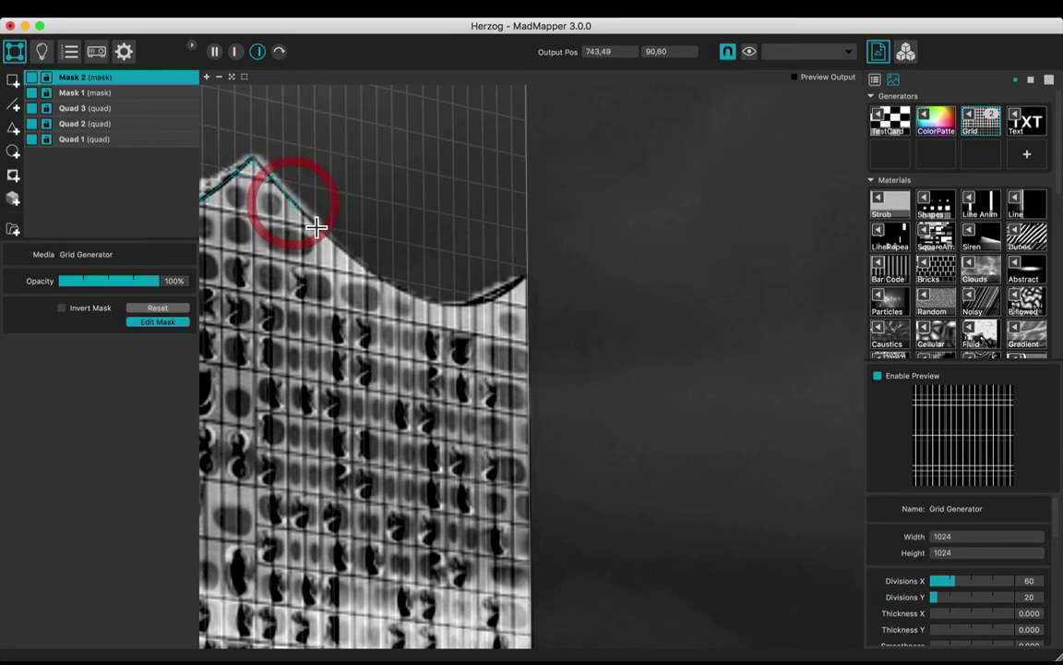
left_click(383, 279)
left_click(452, 305)
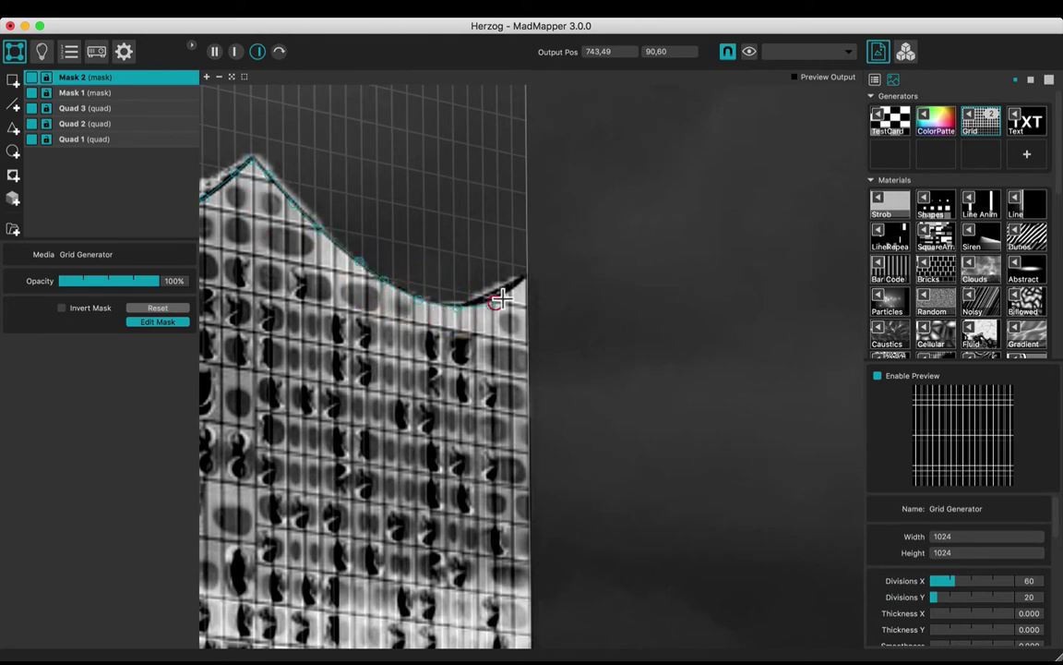
left_click(520, 286)
scroll(539, 266, "down", 5)
left_click_drag(539, 266, 718, 402)
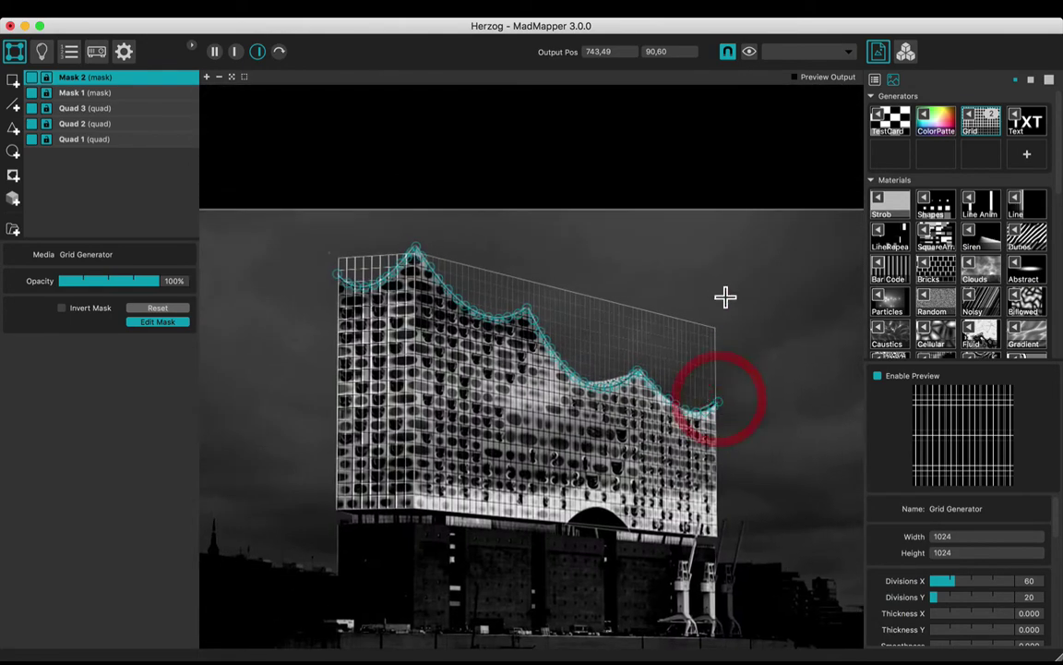
Step: Close the roofline mask outline with points above the building so that the area over both facades is masked out
left_click(728, 292)
left_click(420, 215)
double_click(317, 237)
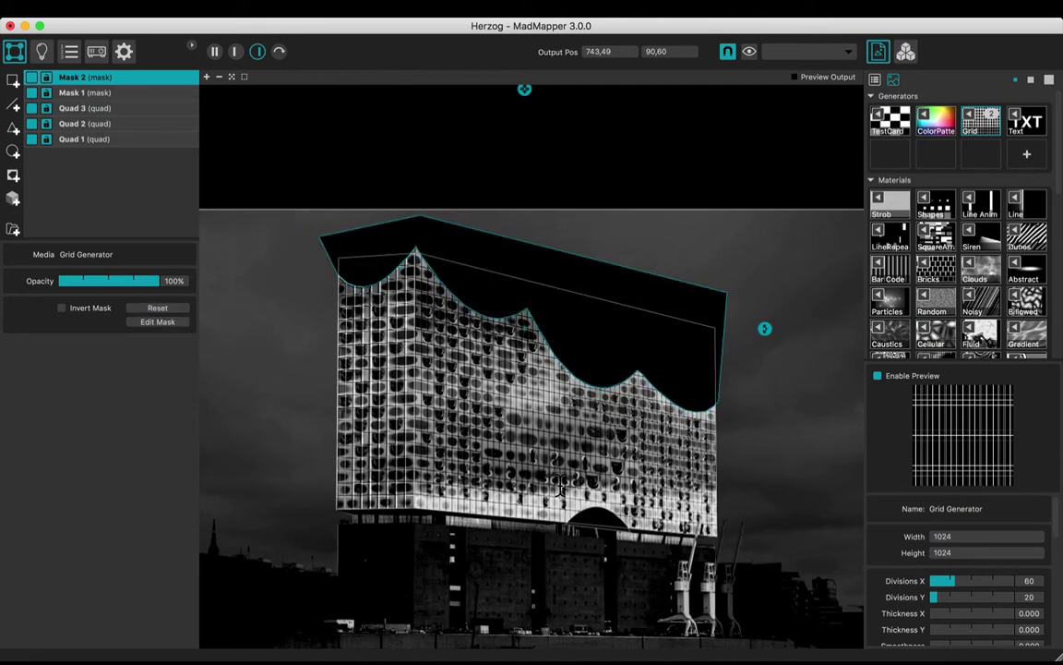
scroll(532, 420, "down", 3)
scroll(532, 420, "up", 4)
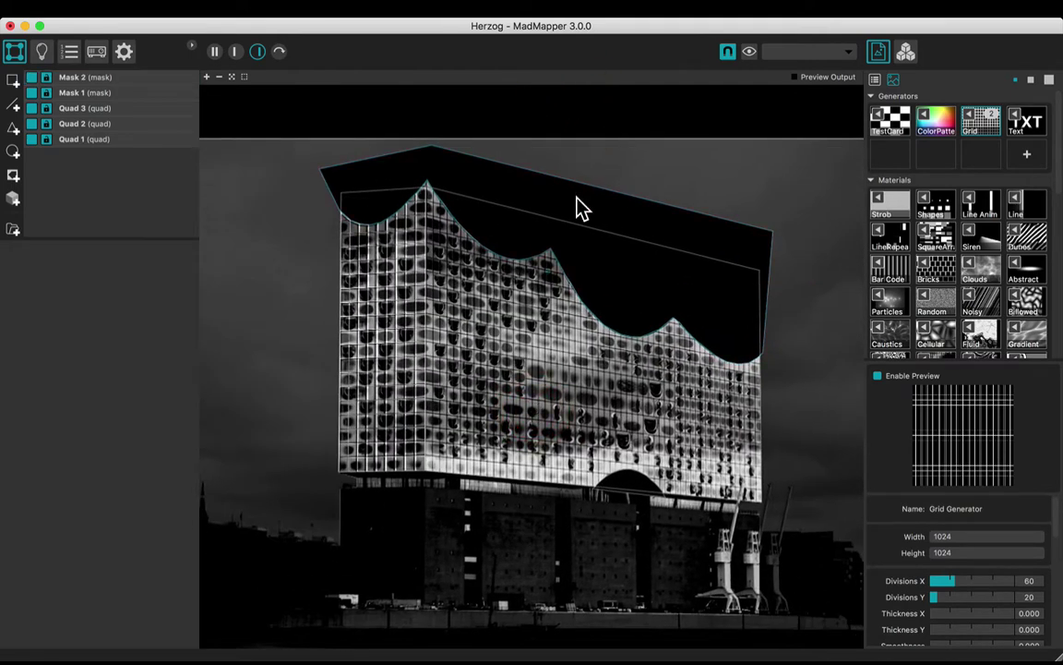
scroll(598, 340, "down", 2)
Step: Group Mask 1 and Mask 2 and name the group All masks
left_click(74, 77)
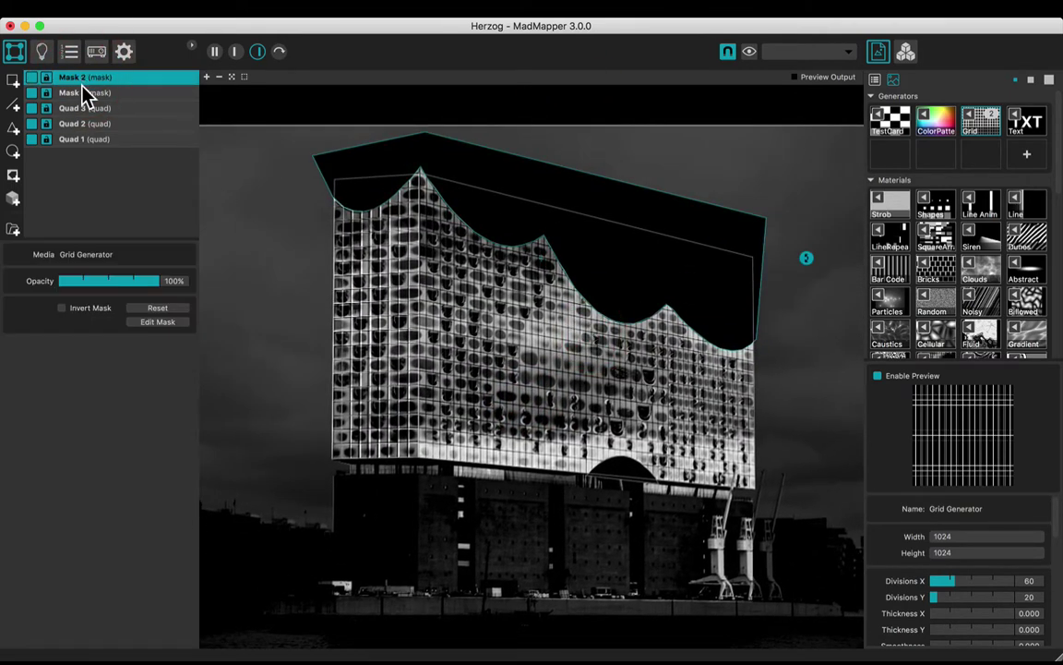
left_click(83, 92, "shift")
left_click(13, 229)
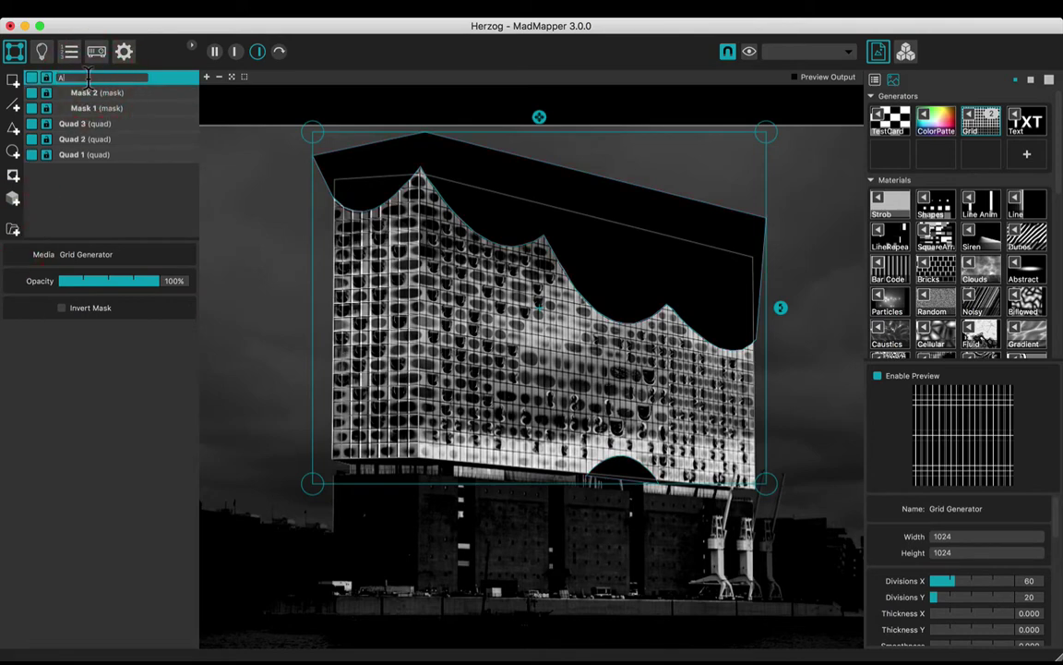
left_click(88, 77)
type("All masks")
key("Return")
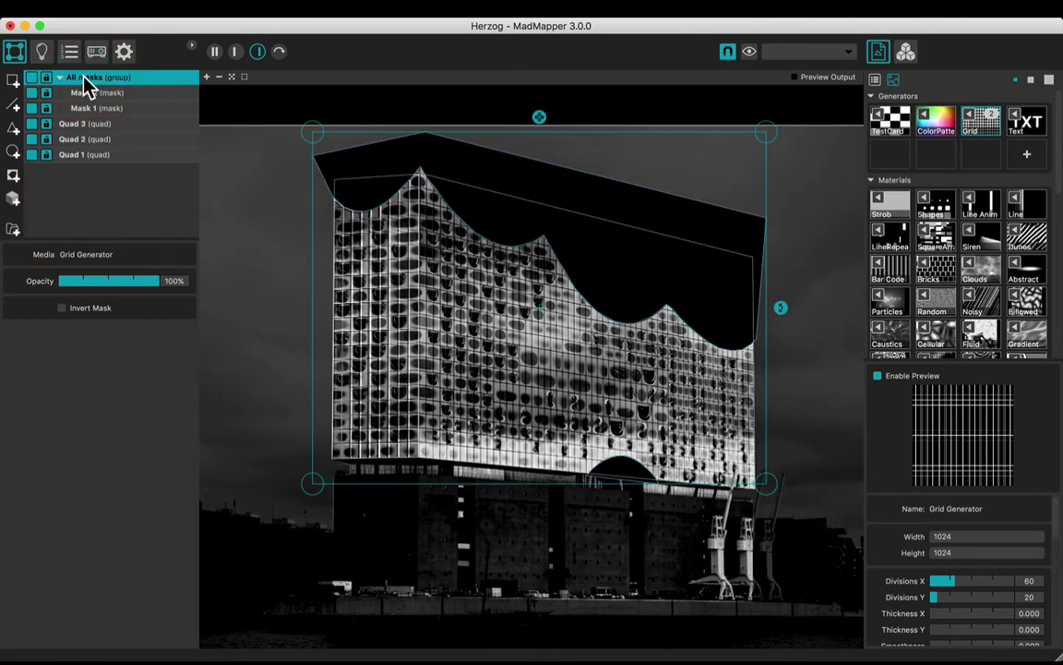
Step: Rename Quad 3 as Grid 02 and Quad 2 as Grid 01, then group them as All grids
left_click(62, 79)
left_click(74, 93)
left_click(81, 94)
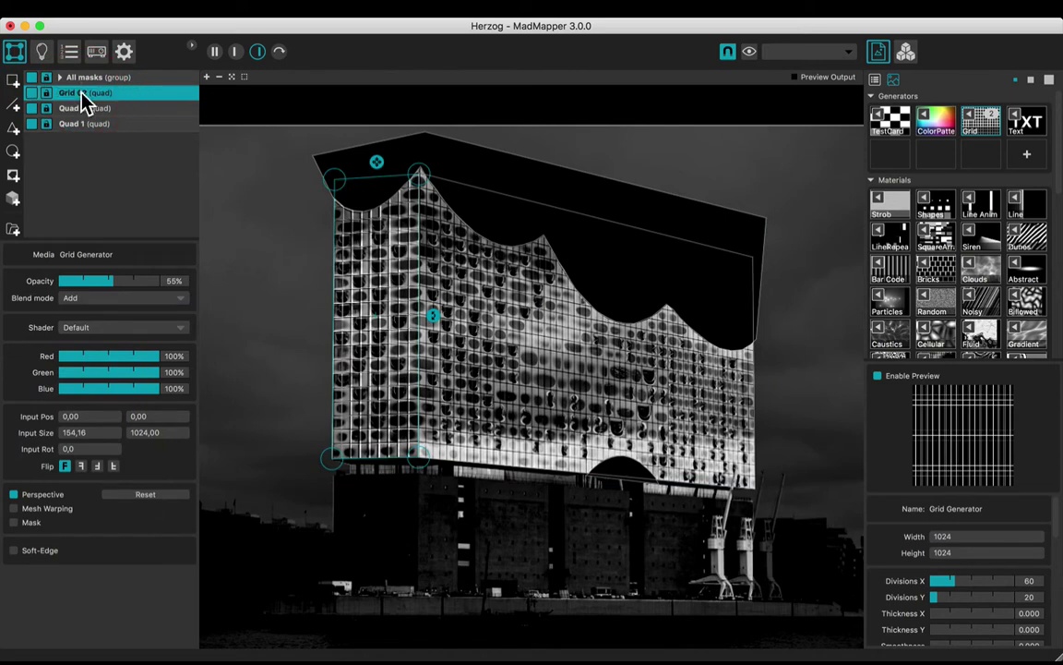
double_click(83, 108)
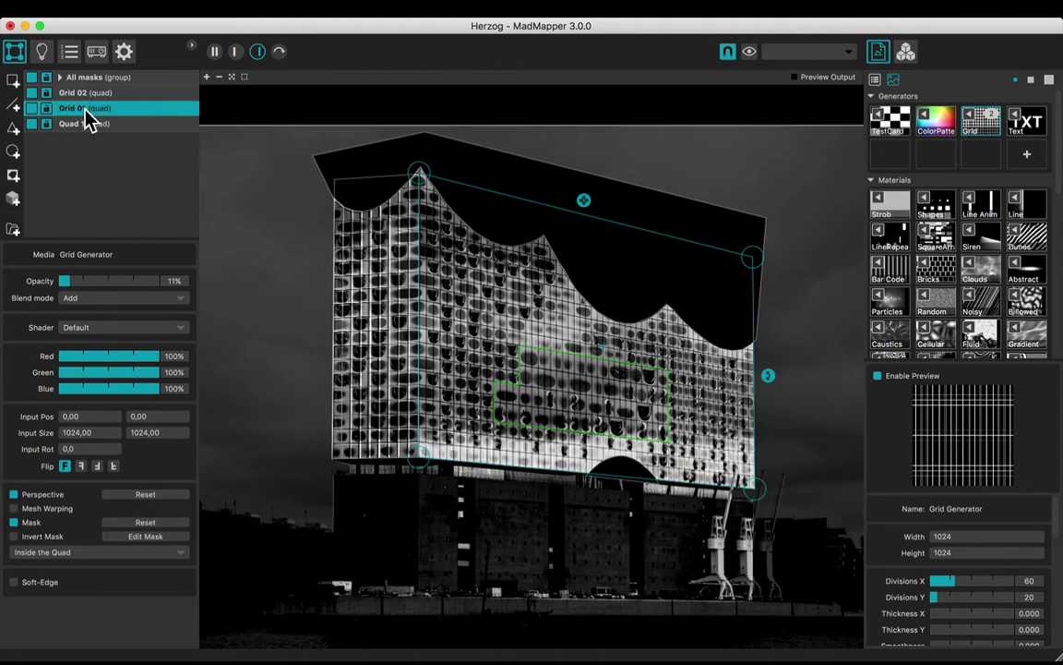
left_click(88, 91, "shift")
left_click(12, 227)
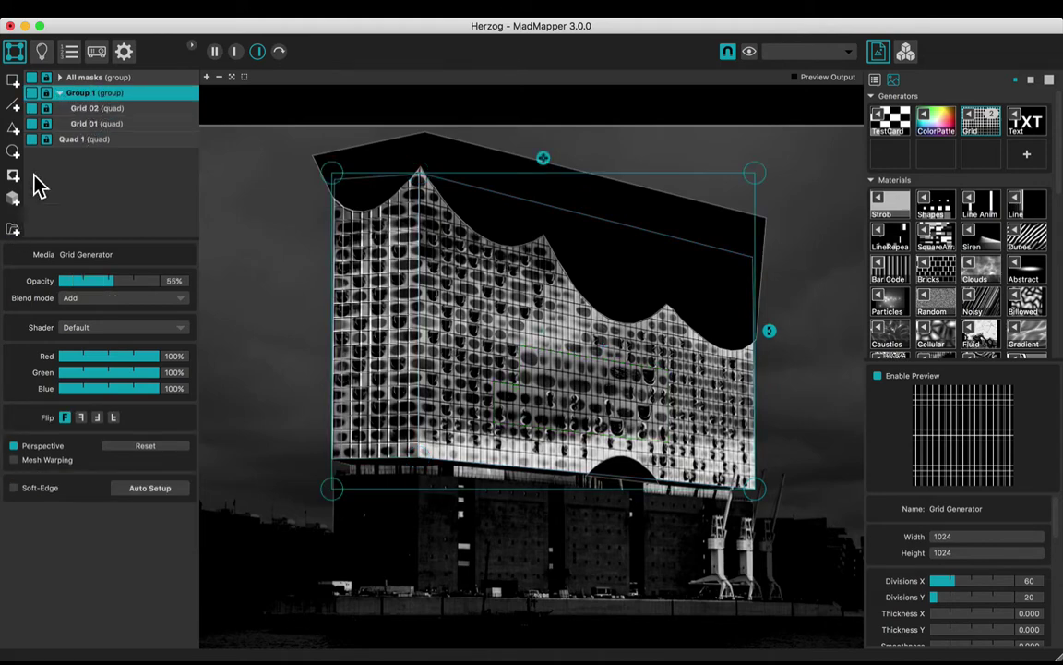
Step: Duplicate Grid 02 and shrink the copy's input area to about 514 x 206 in the lower-left corner of the grid media
left_click(107, 108)
key("super+d")
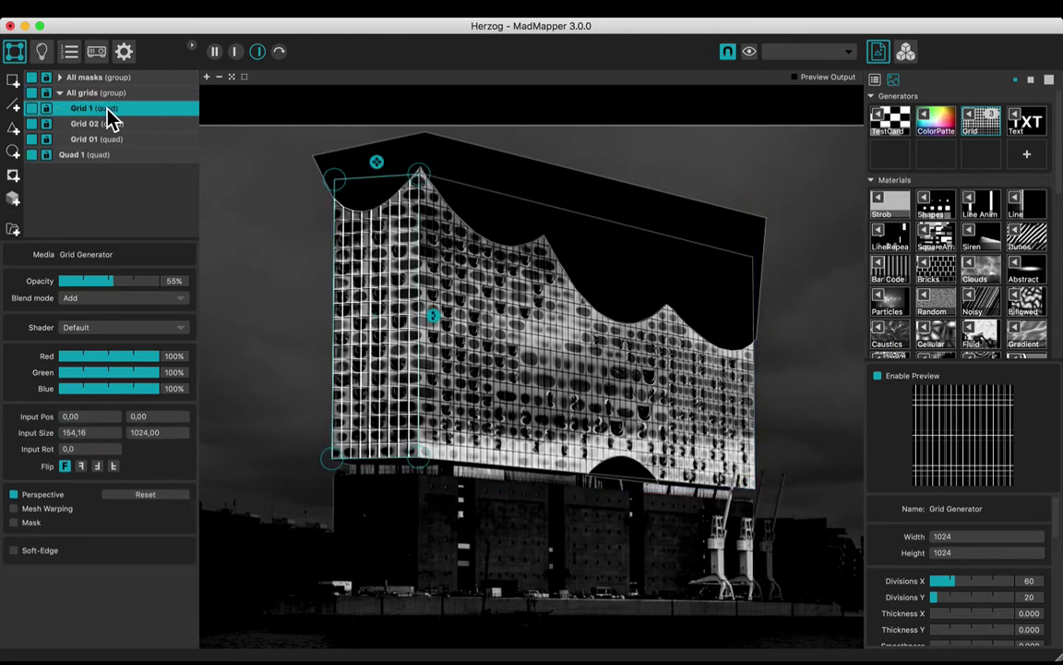
left_click(235, 54)
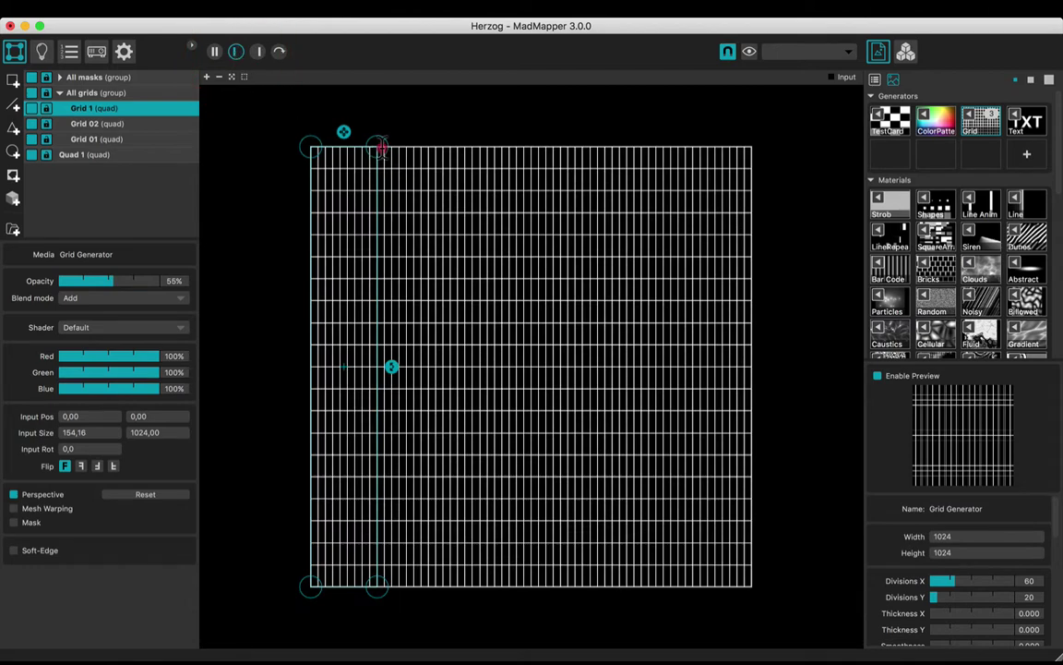
left_click_drag(379, 147, 378, 532)
left_click_drag(486, 524, 530, 413)
scroll(524, 424, "up", 3)
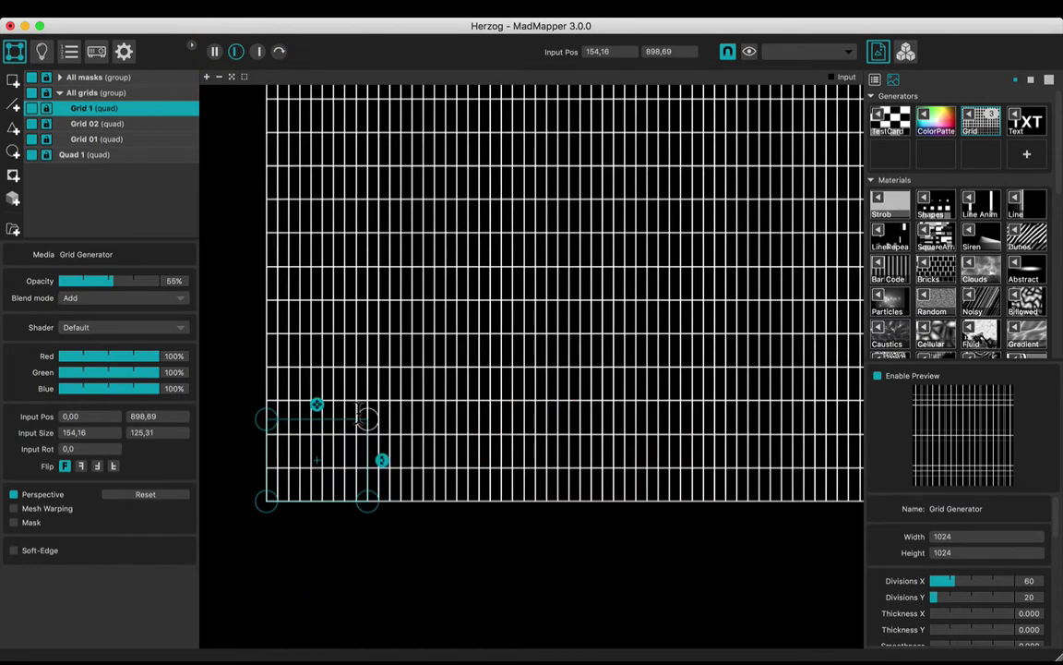
left_click_drag(359, 415, 605, 361)
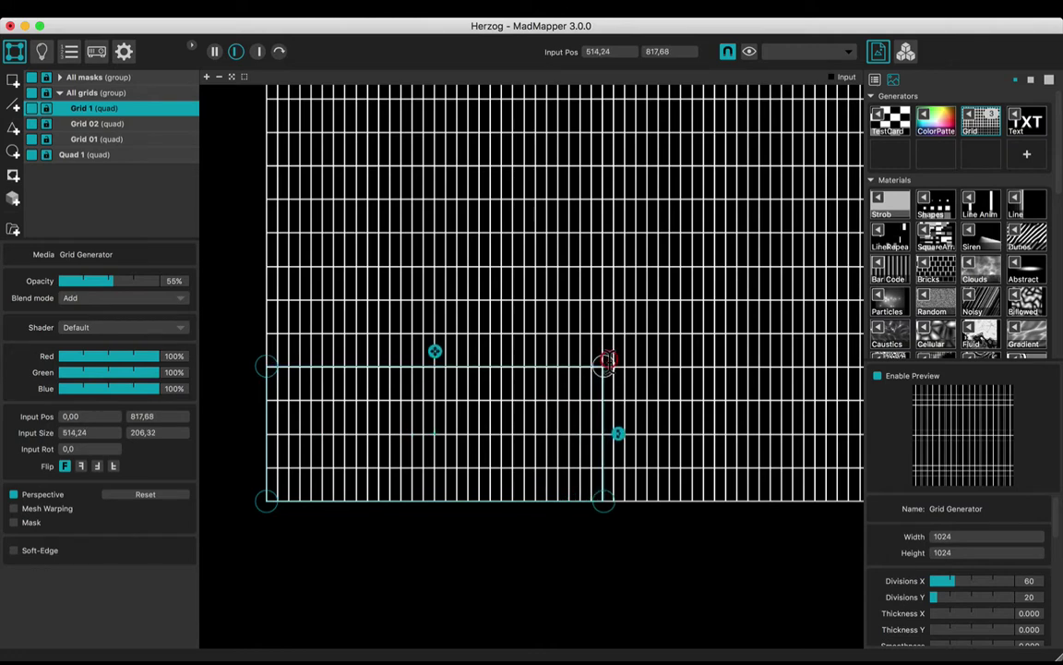
left_click(216, 53)
left_click(236, 54)
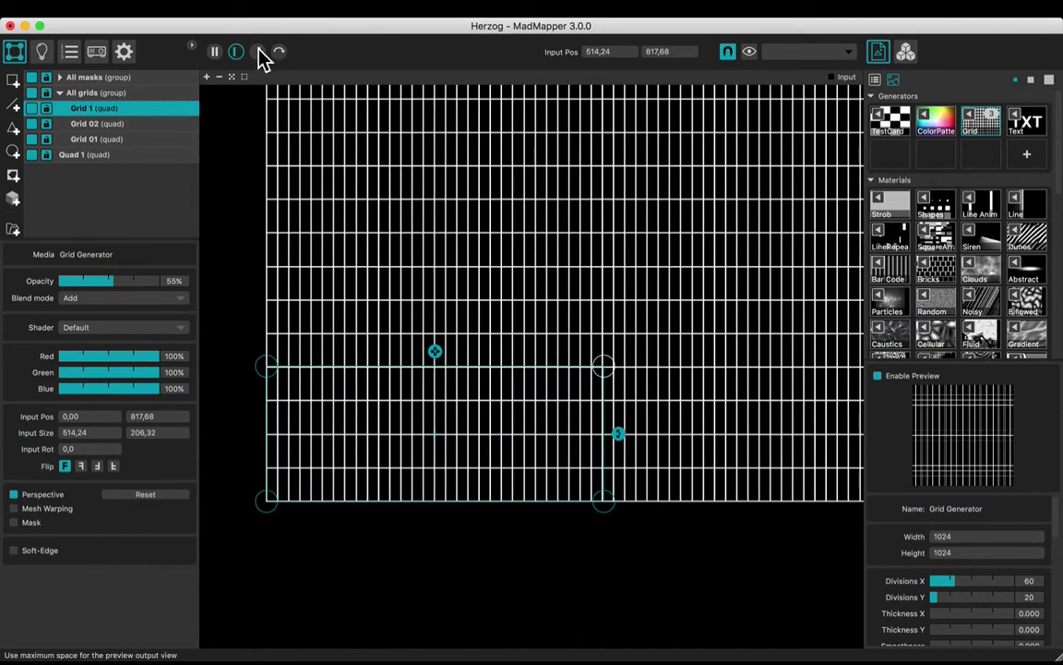
Step: Move the duplicated quad's output onto the right facade and place its lower corners along the bottom of the wide-window area
left_click(259, 52)
left_click_drag(561, 425, 472, 429)
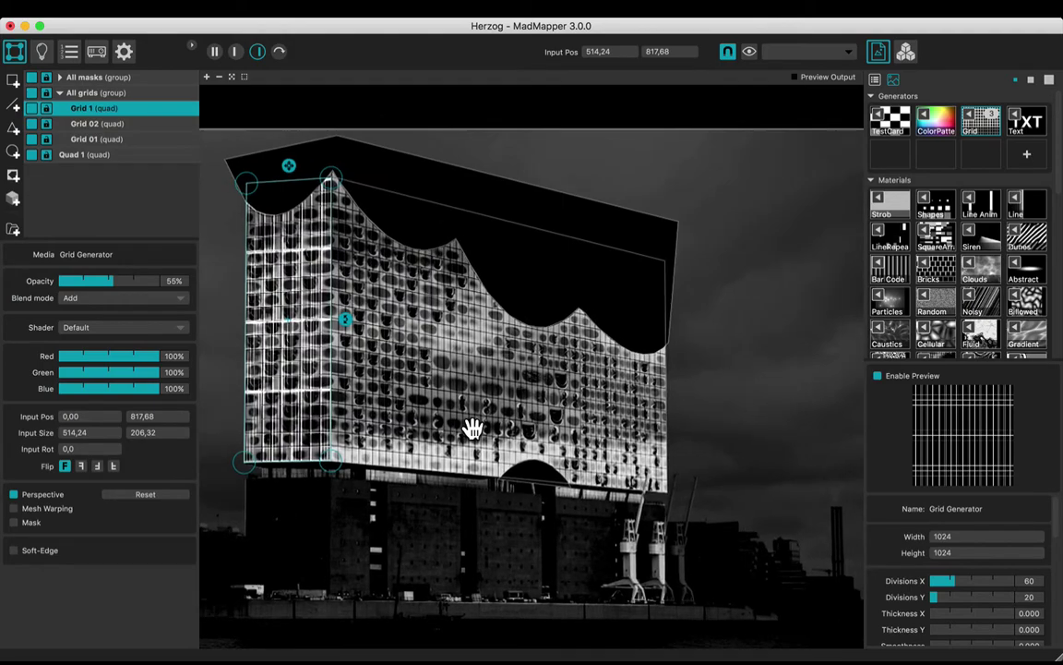
left_click_drag(306, 296, 569, 236)
scroll(509, 358, "up", 5)
left_click_drag(419, 560, 345, 367)
left_click_drag(618, 540, 717, 408)
left_click_drag(691, 342, 646, 395)
scroll(646, 395, "down", 3)
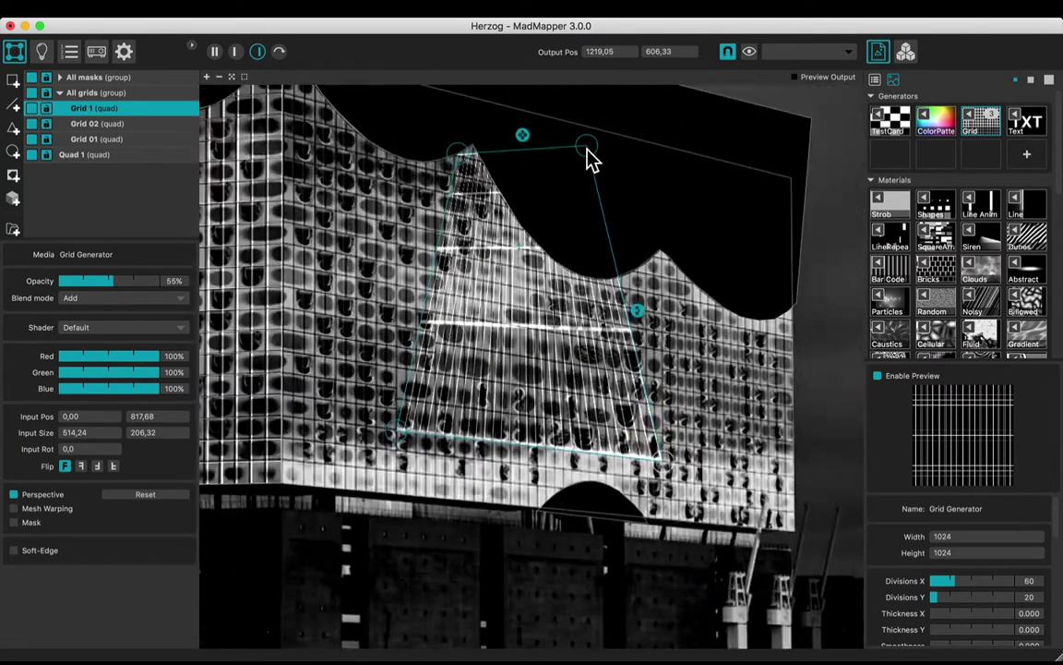
Step: Fit the duplicated quad's two upper corners to the top edge of the wide-window area on the right facade
left_click_drag(587, 149, 666, 341)
scroll(661, 356, "up", 3)
scroll(643, 355, "down", 3)
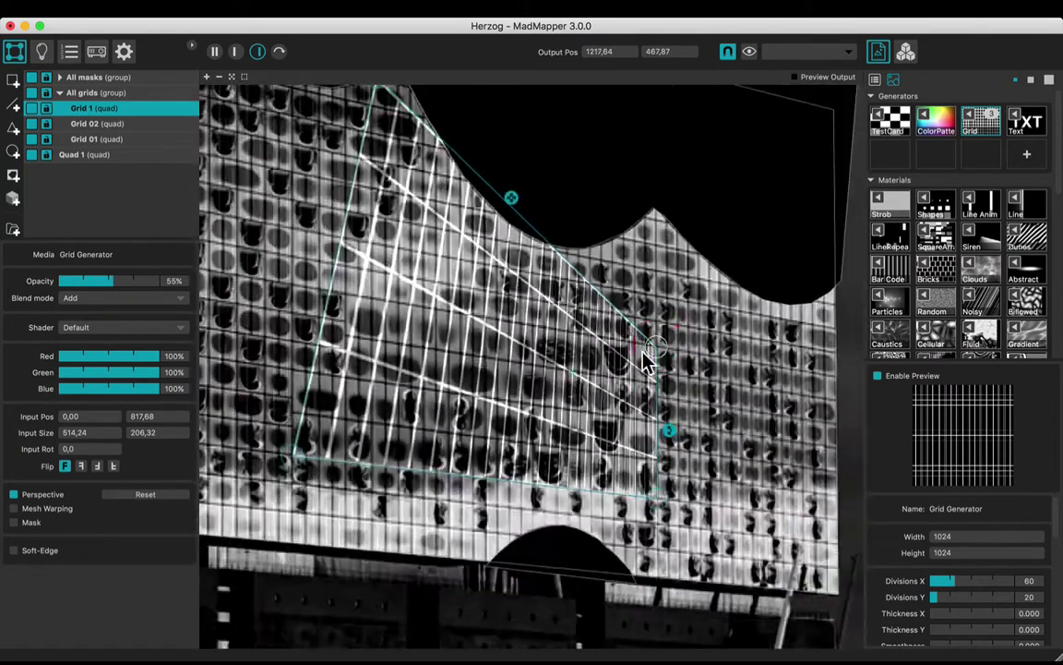
scroll(643, 356, "up", 1)
left_click_drag(383, 100, 295, 310)
scroll(304, 309, "down", 2)
left_click_drag(405, 343, 500, 333)
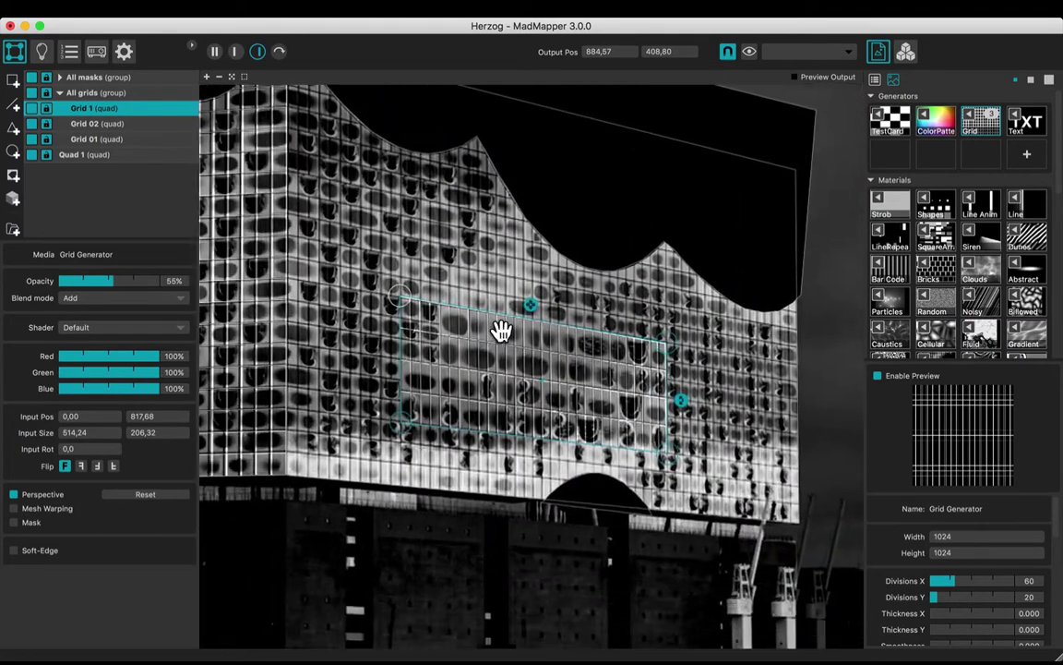
Step: Enable a mask on Grid 1 and outline a four-point area that cuts out the quad's upper-left window block
scroll(433, 305, "up", 5)
left_click(13, 522)
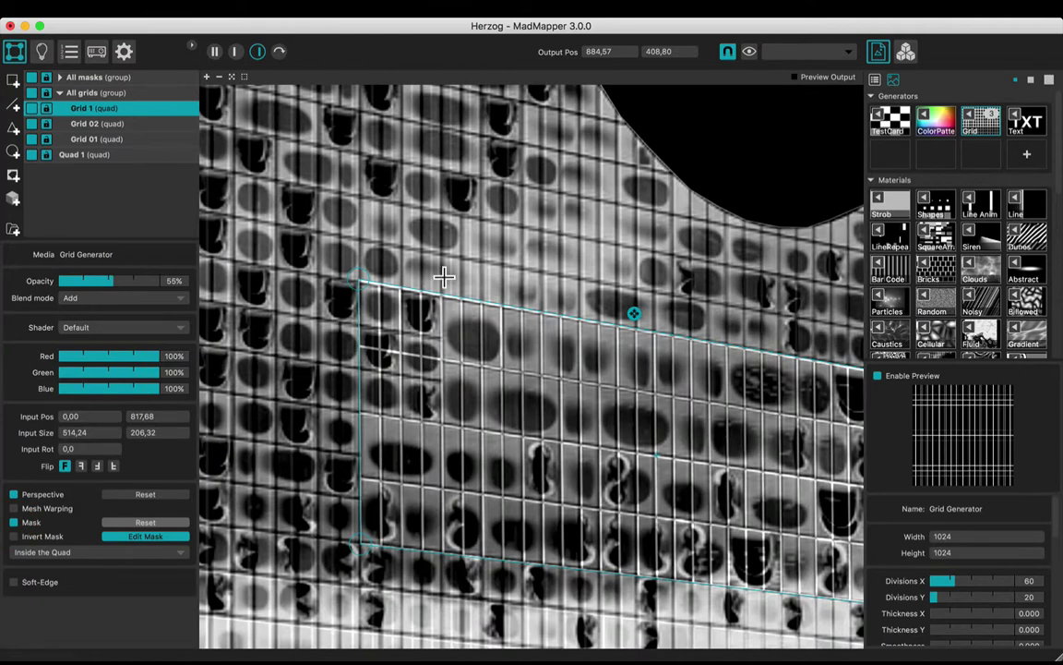
left_click(442, 422)
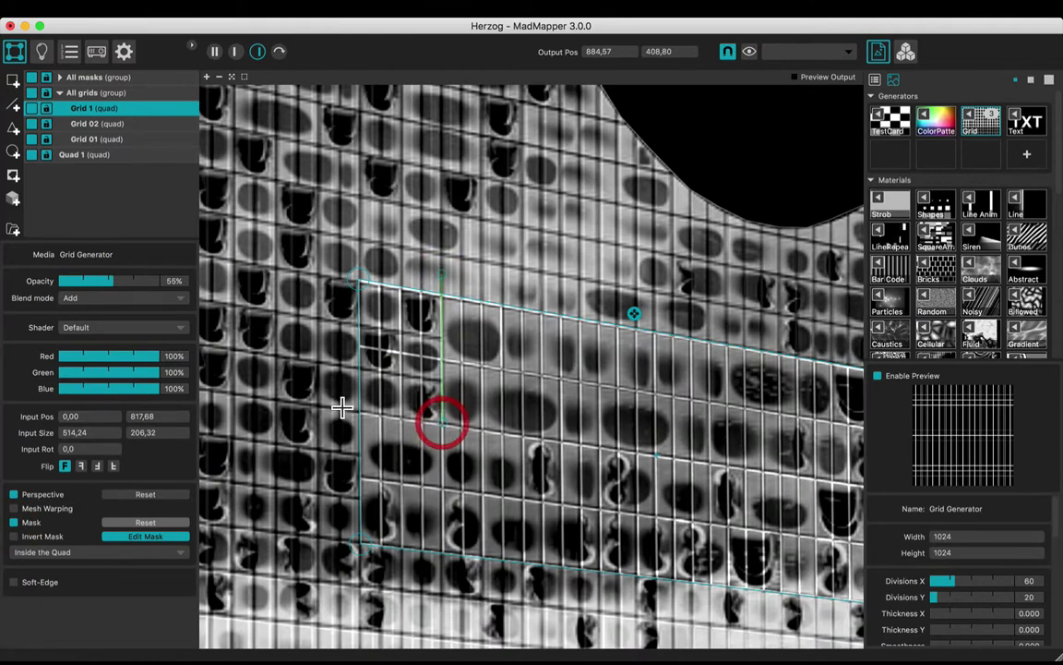
left_click(334, 249)
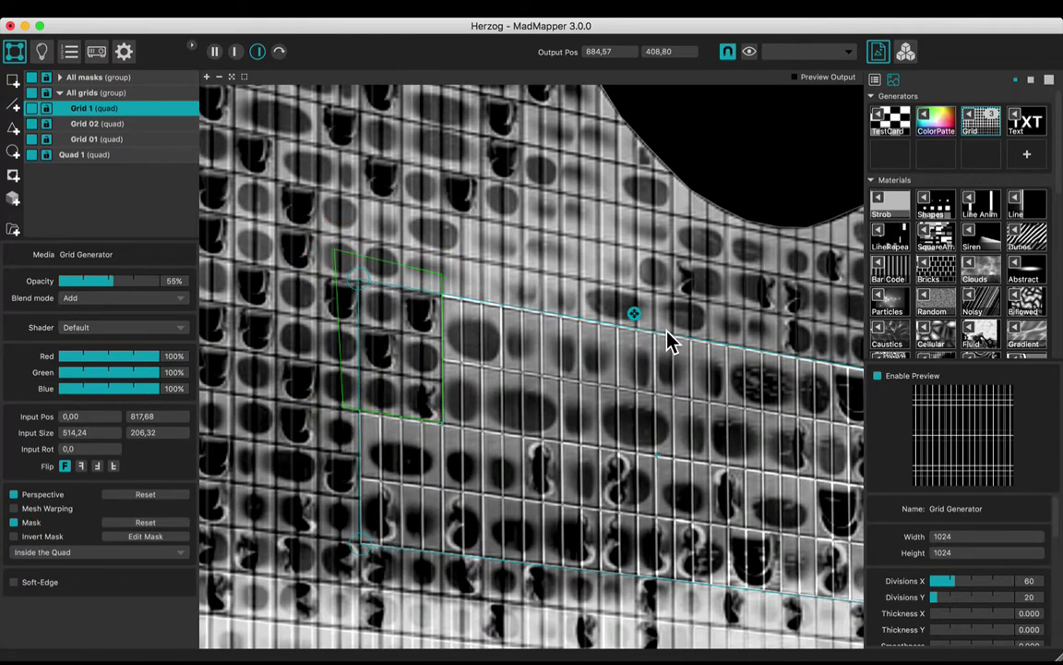
scroll(671, 342, "down", 2)
scroll(671, 273, "down", 4)
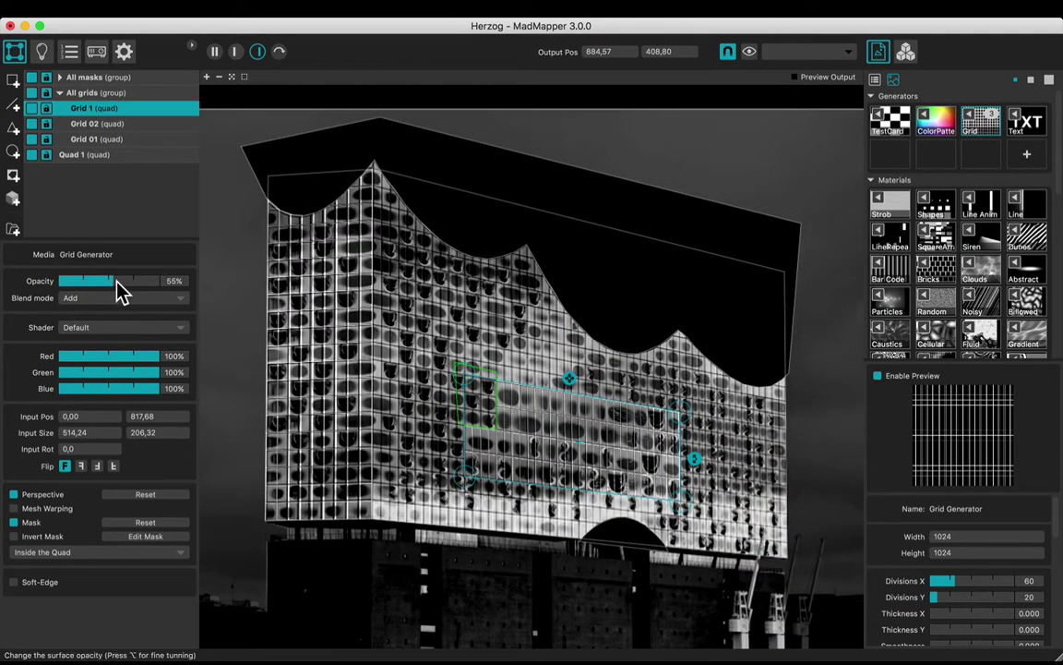
Step: Set the opacity of Grid 1, Grid 02 and Grid 01 to 100%
left_click_drag(136, 280, 168, 280)
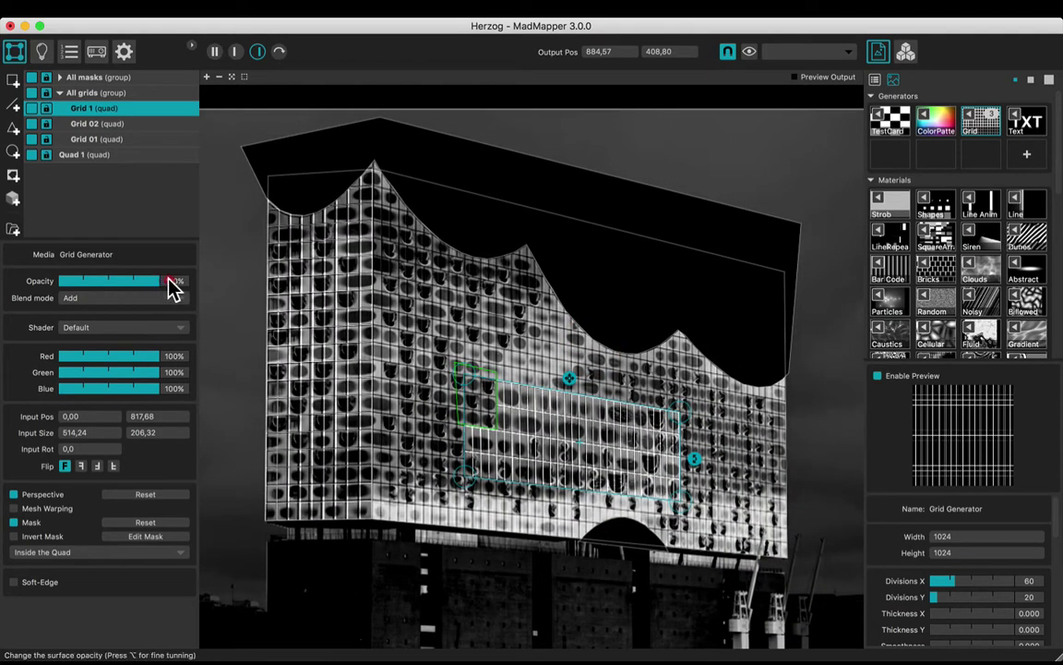
left_click(88, 123)
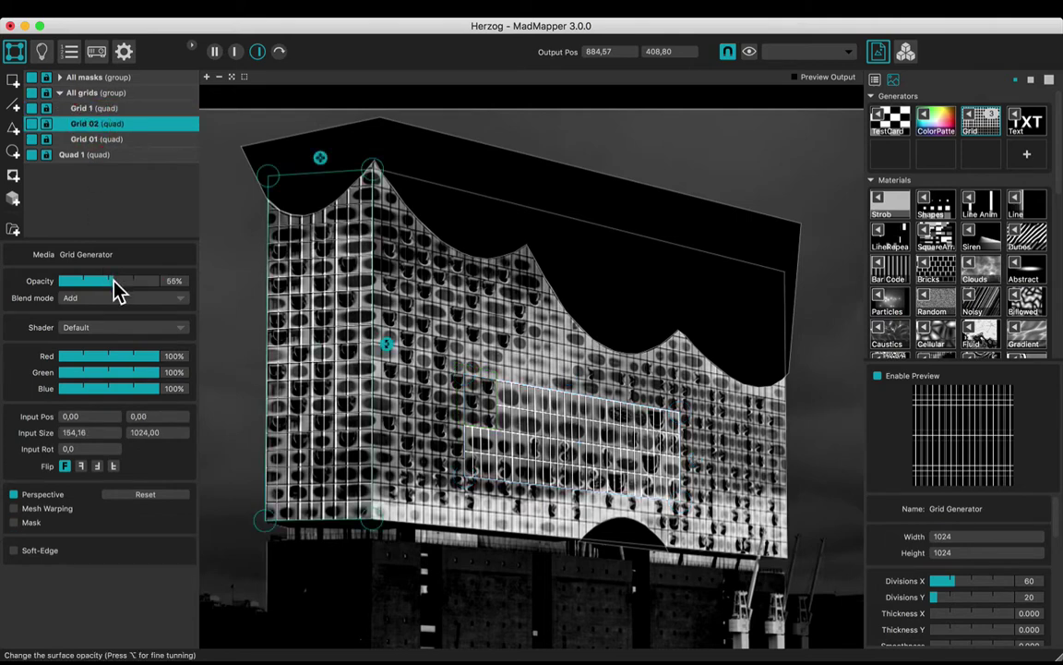
left_click(89, 140)
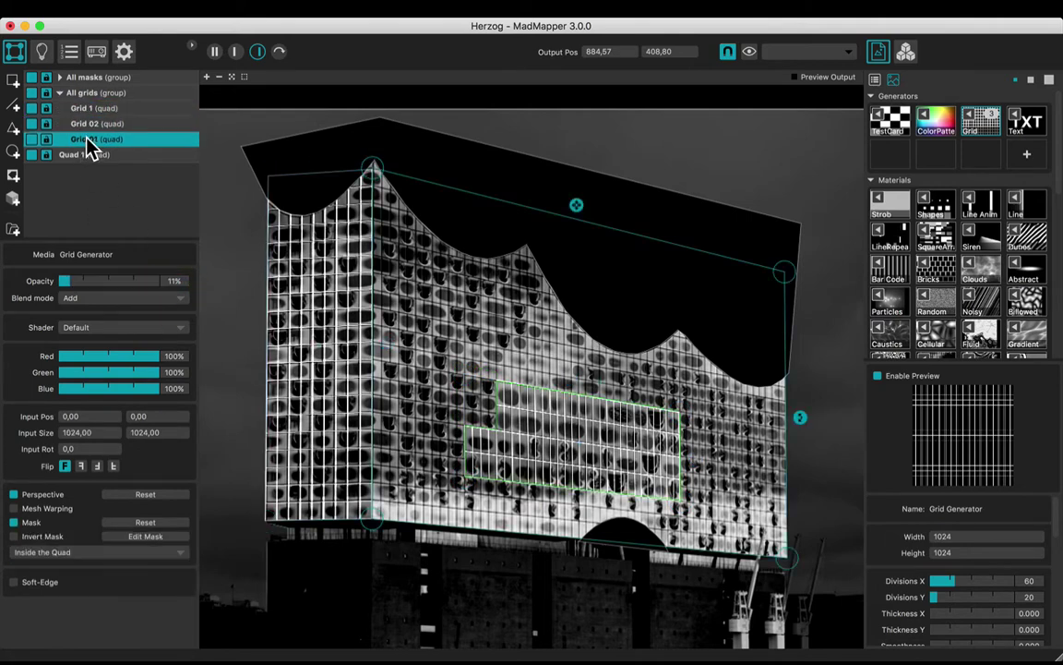
left_click_drag(88, 284, 185, 305)
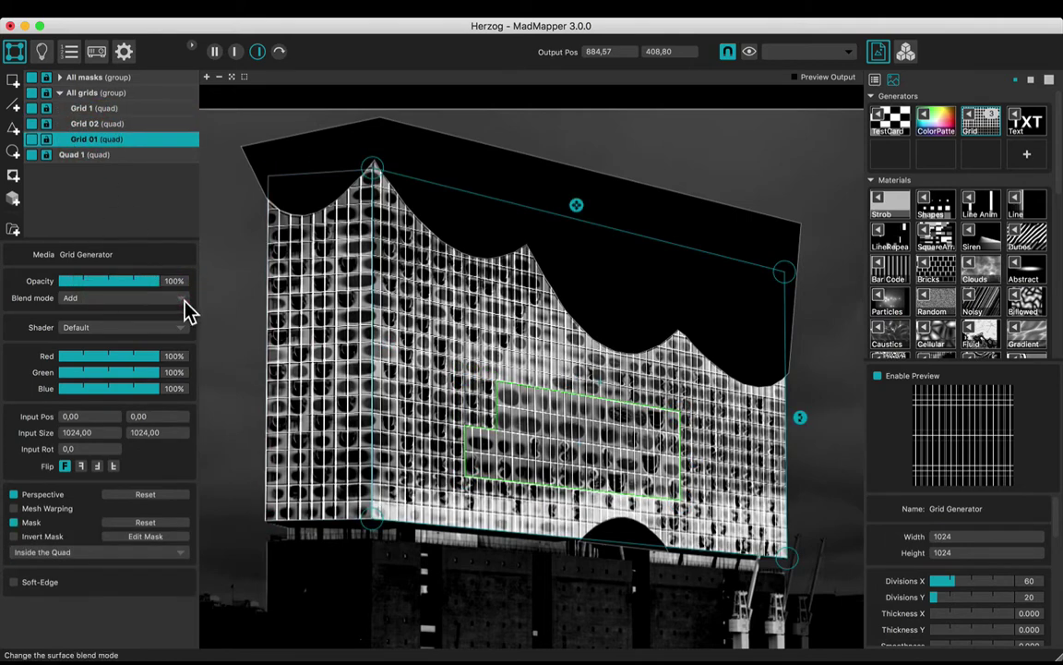
left_click(636, 99)
scroll(664, 291, "down", 5)
scroll(700, 323, "up", 2)
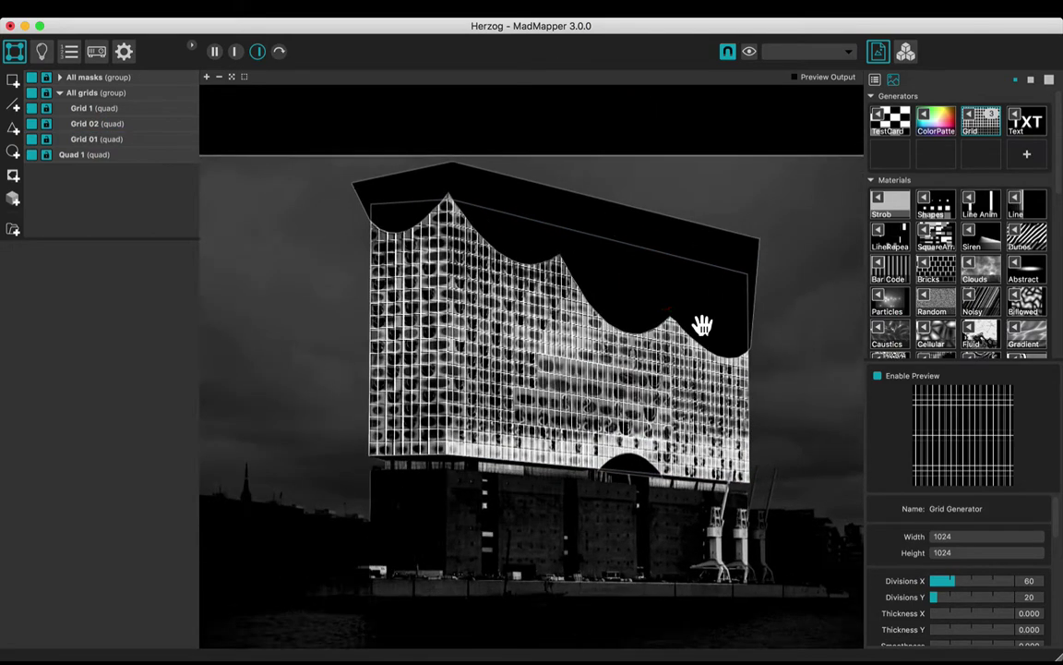
scroll(700, 323, "down", 3)
left_click_drag(700, 323, 636, 296)
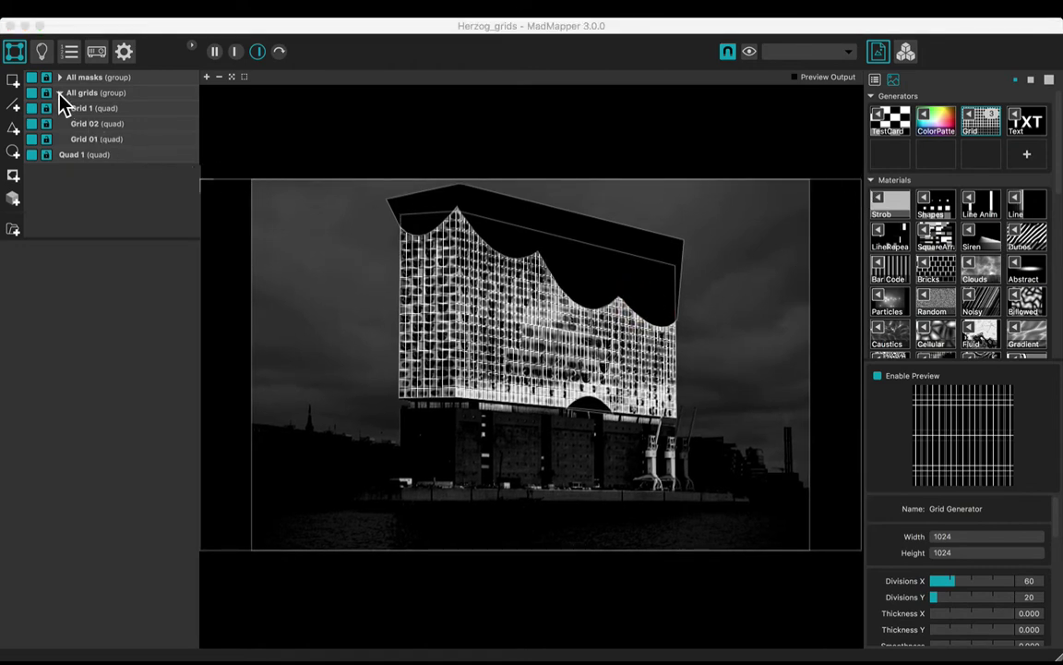
Step: Duplicate the All grids group, move the copy out of it to just below All masks, and hide the copy
left_click(60, 94)
left_click(80, 94)
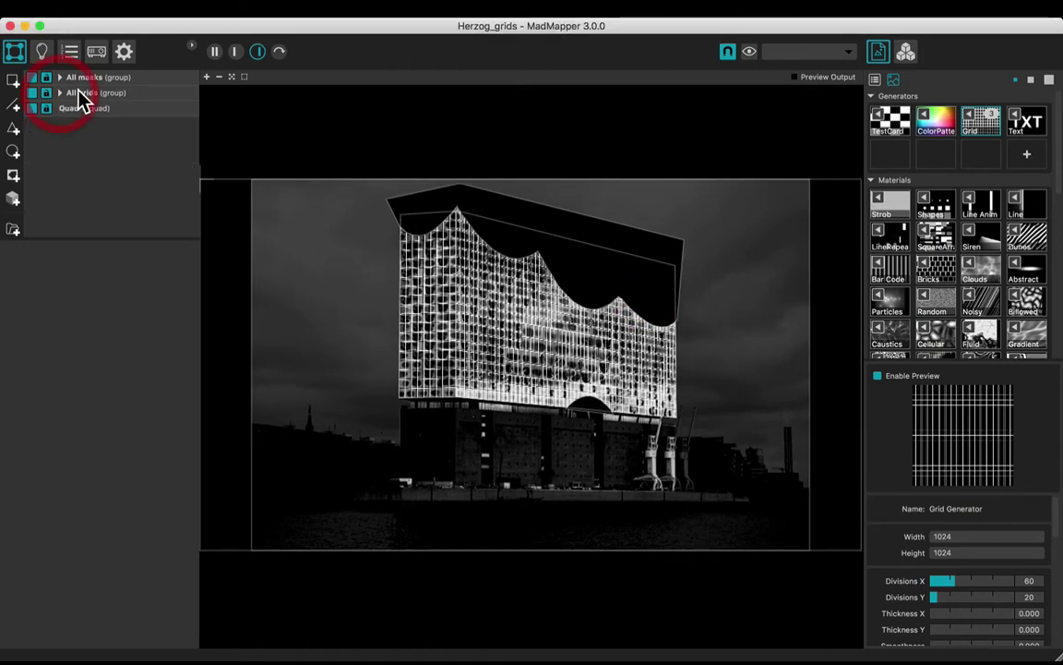
key("super+d")
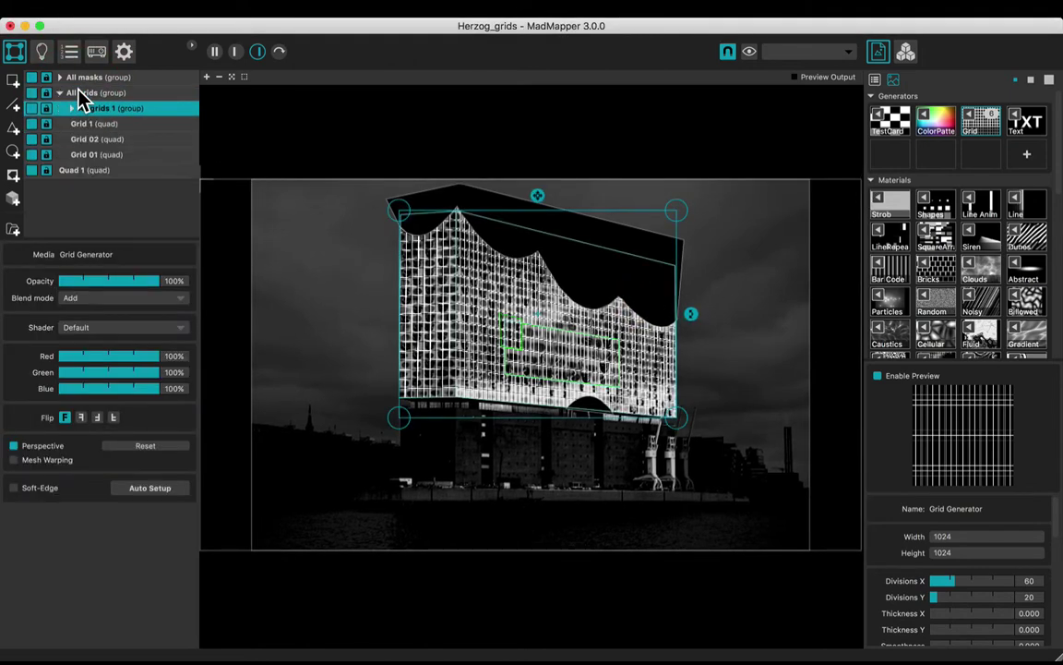
left_click_drag(81, 112, 75, 77)
left_click(60, 109)
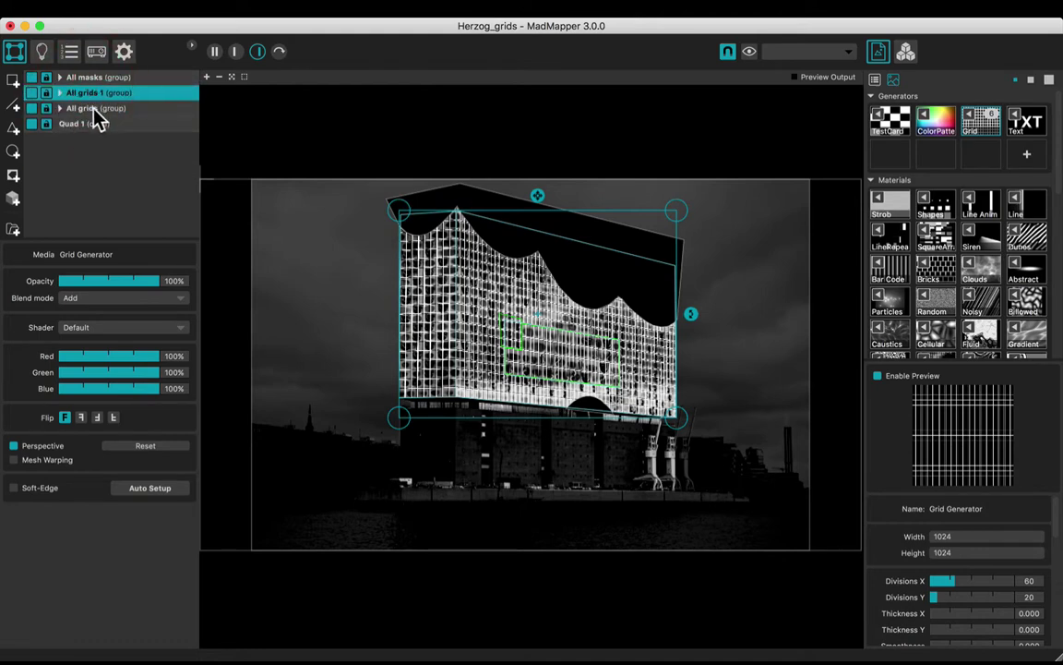
Step: Assign the LineRepeat material to the All grids group with Iterations at 20 and Thickness at 0.036
left_click(93, 109)
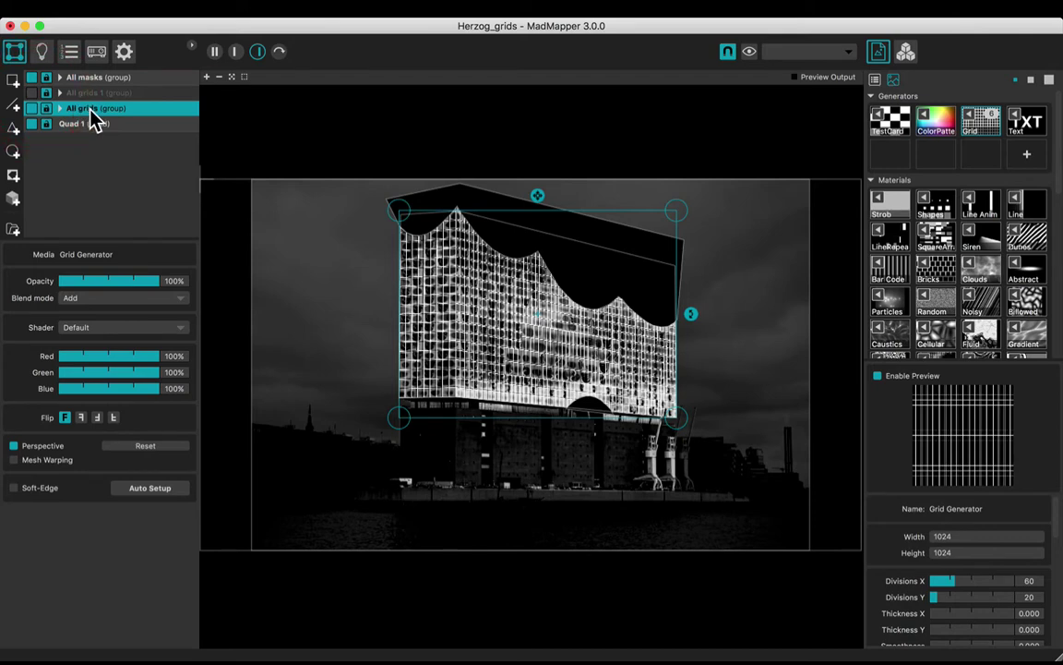
left_click(884, 238)
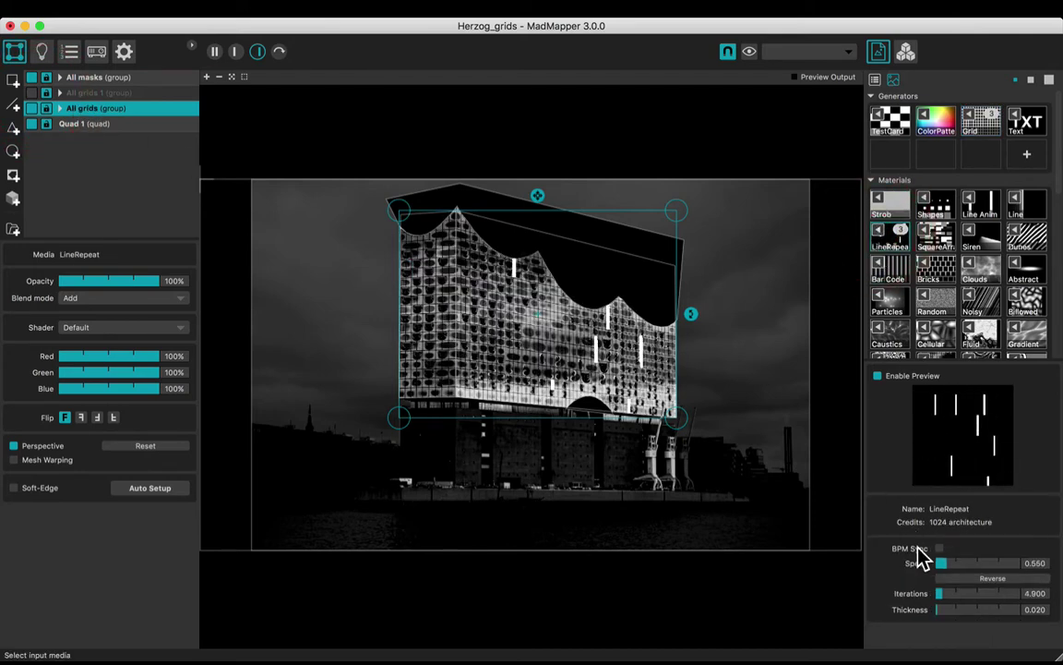
double_click(1035, 593)
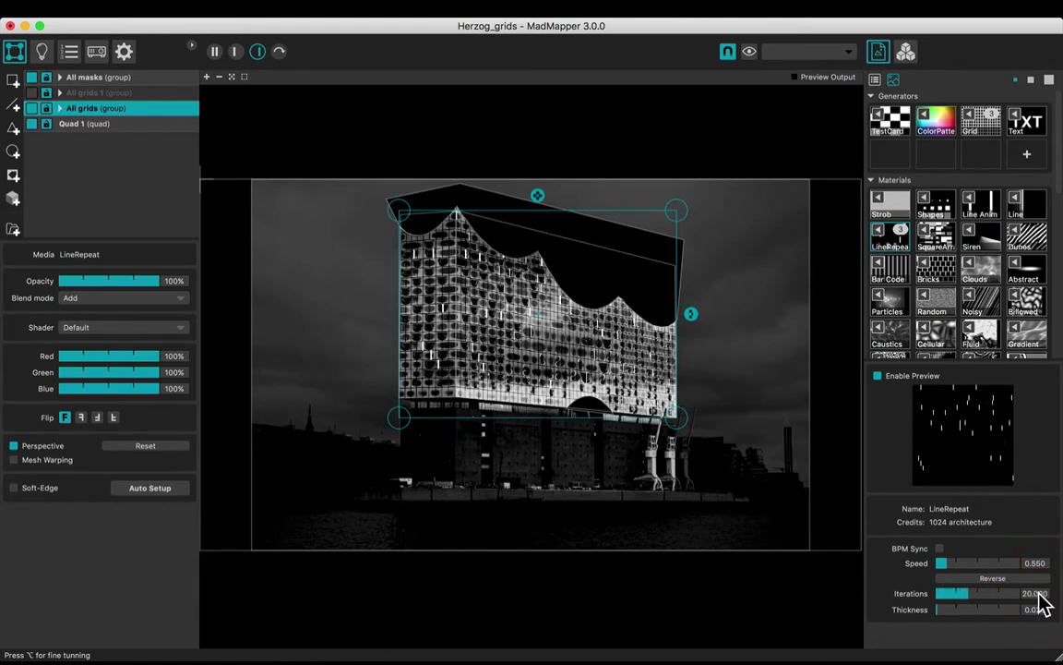
key("Return")
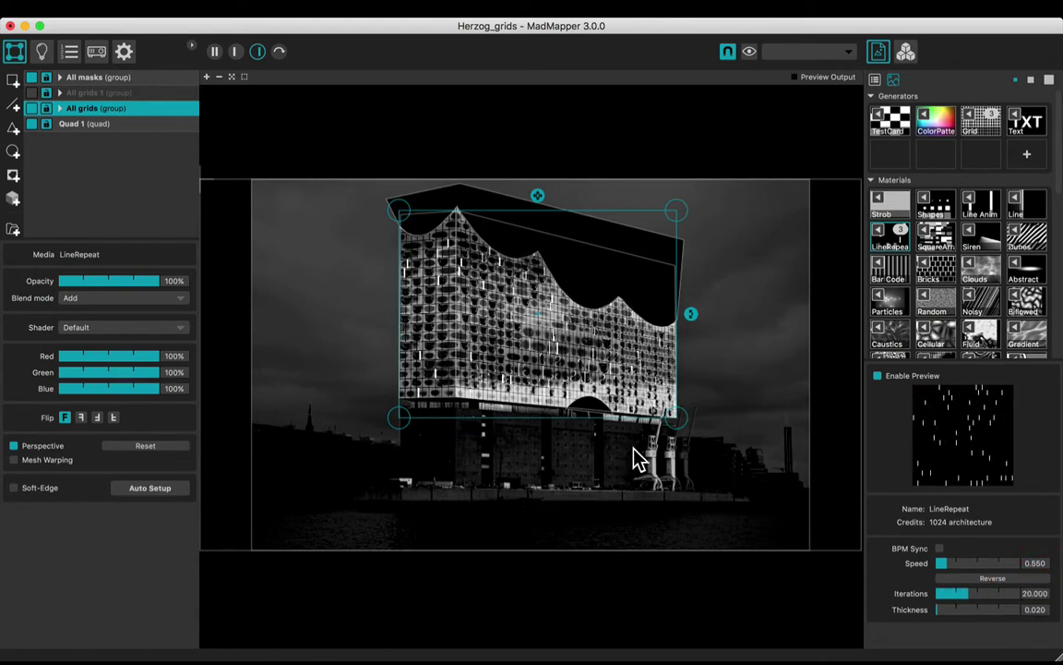
left_click(941, 613)
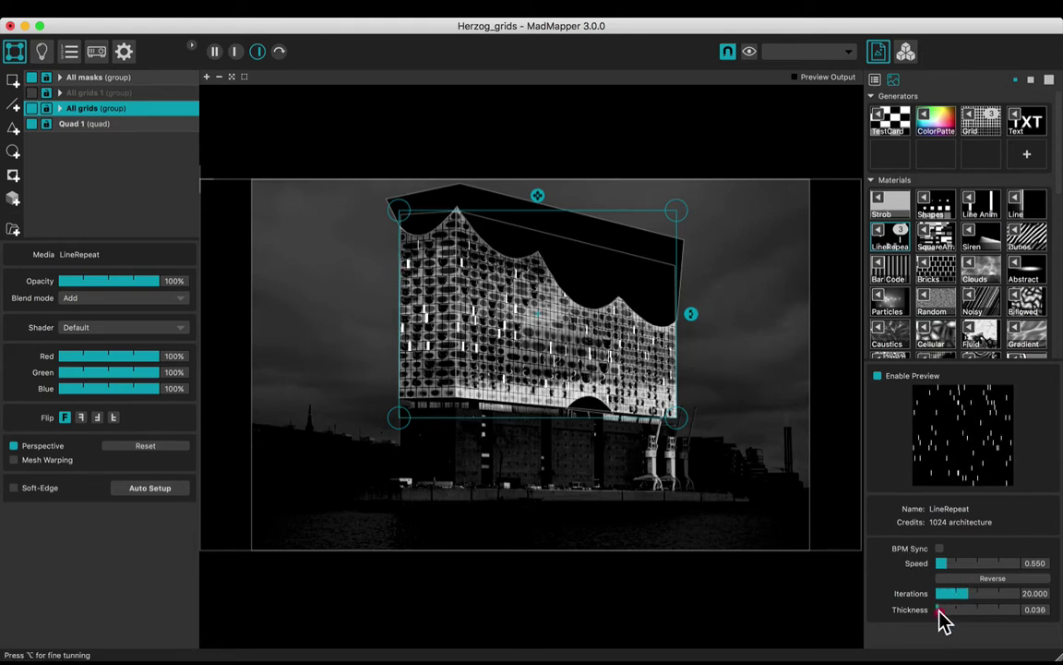
Step: Set the LineRepeat material's Thickness to 0.089 and its Speed to 0.531
mouse_move(942, 612)
left_mouse_down()
mouse_move(892, 616)
mouse_move(1020, 620)
mouse_move(895, 619)
mouse_move(949, 612)
mouse_move(956, 625)
mouse_move(944, 622)
left_mouse_up()
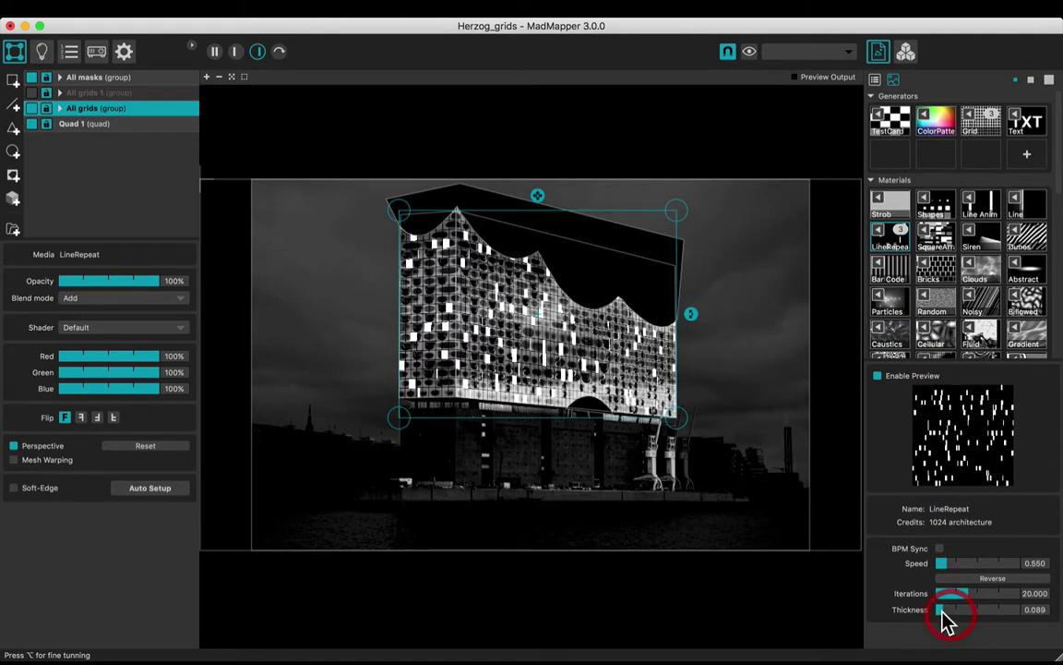
mouse_move(947, 565)
left_mouse_down()
mouse_move(960, 568)
mouse_move(926, 569)
mouse_move(1036, 571)
mouse_move(947, 570)
left_mouse_up()
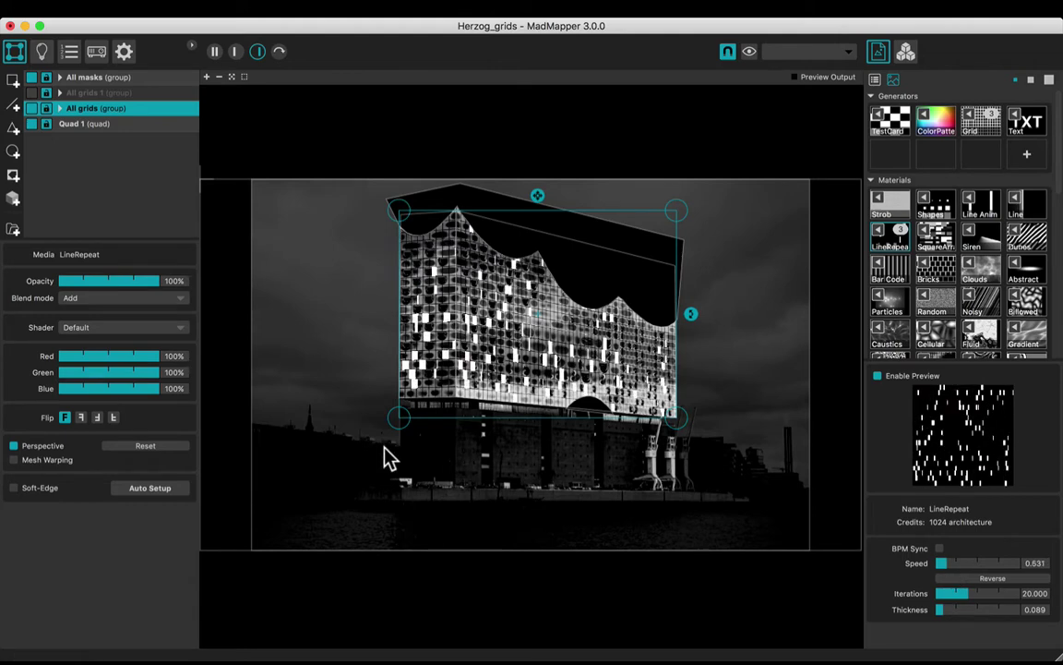
Step: Hide the All grids group, and show and select the All grids 1 group instead
left_click(33, 109)
left_click(32, 93)
left_click(80, 95)
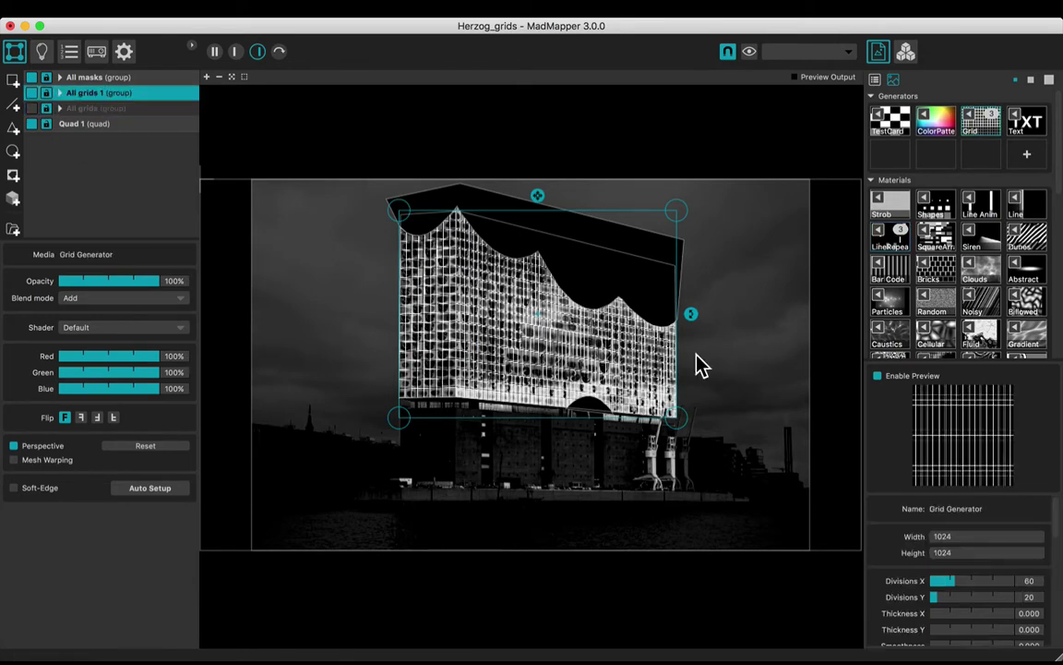
Step: Try the Diagonals material on the All grids 1 group
scroll(942, 351, "down", 3)
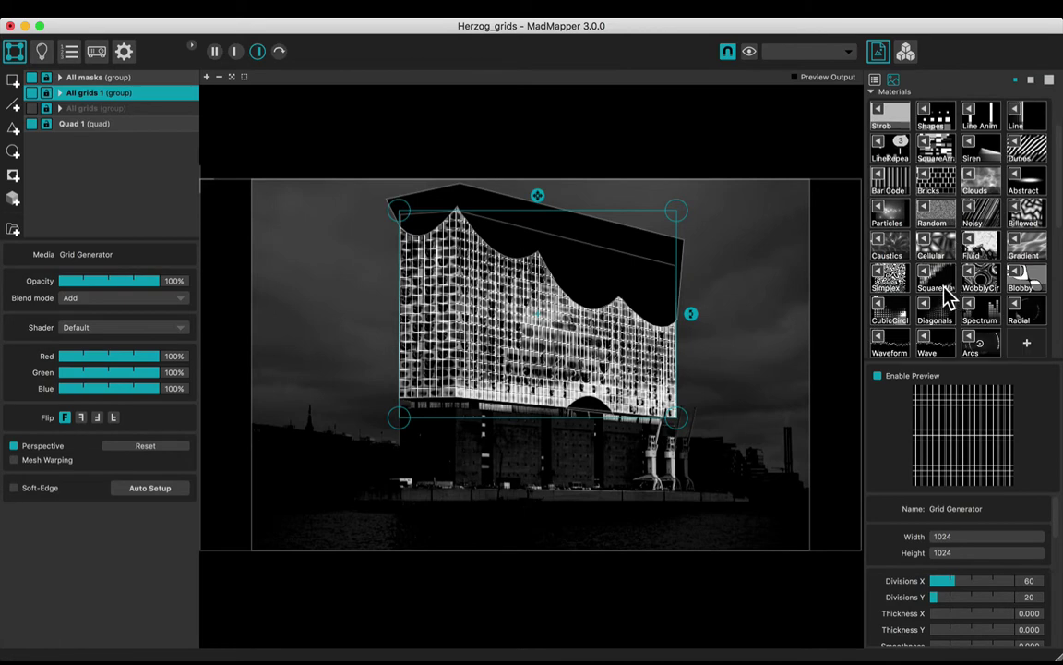
left_click(929, 314)
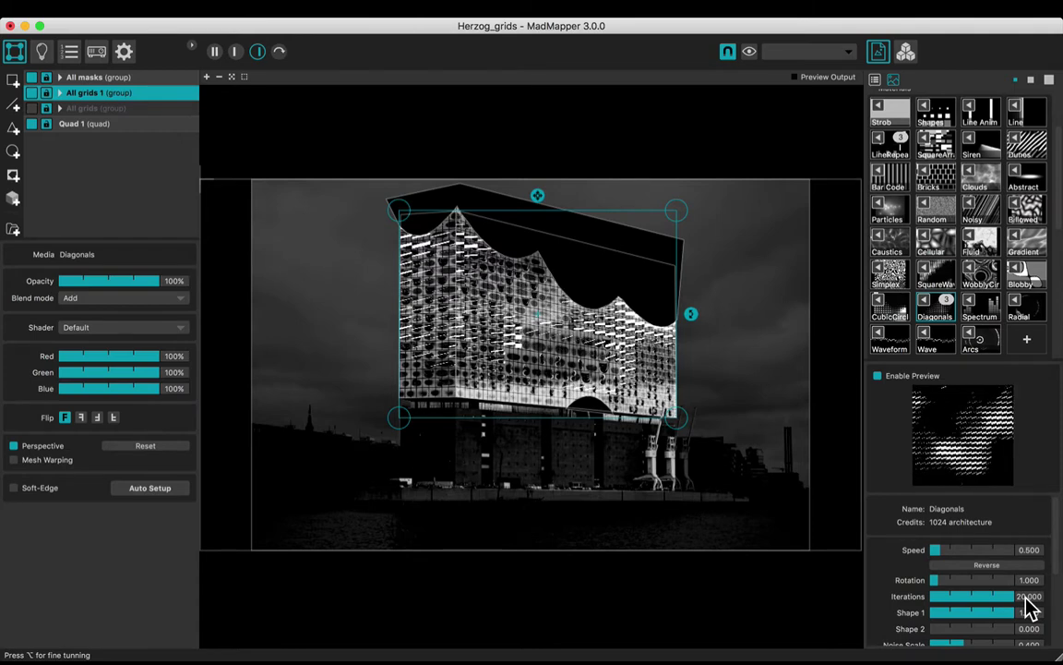
Step: Assign the SquareWave material to the All grids 1 group and set its Iterations to 60
left_click(929, 273)
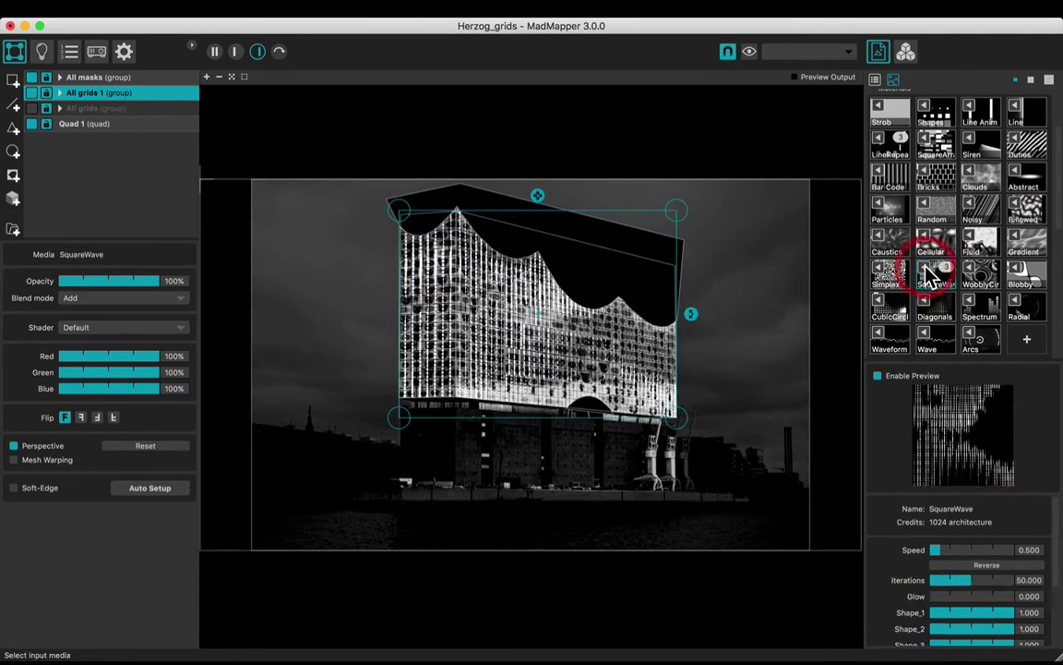
left_click(1029, 579)
type("60")
key("Return")
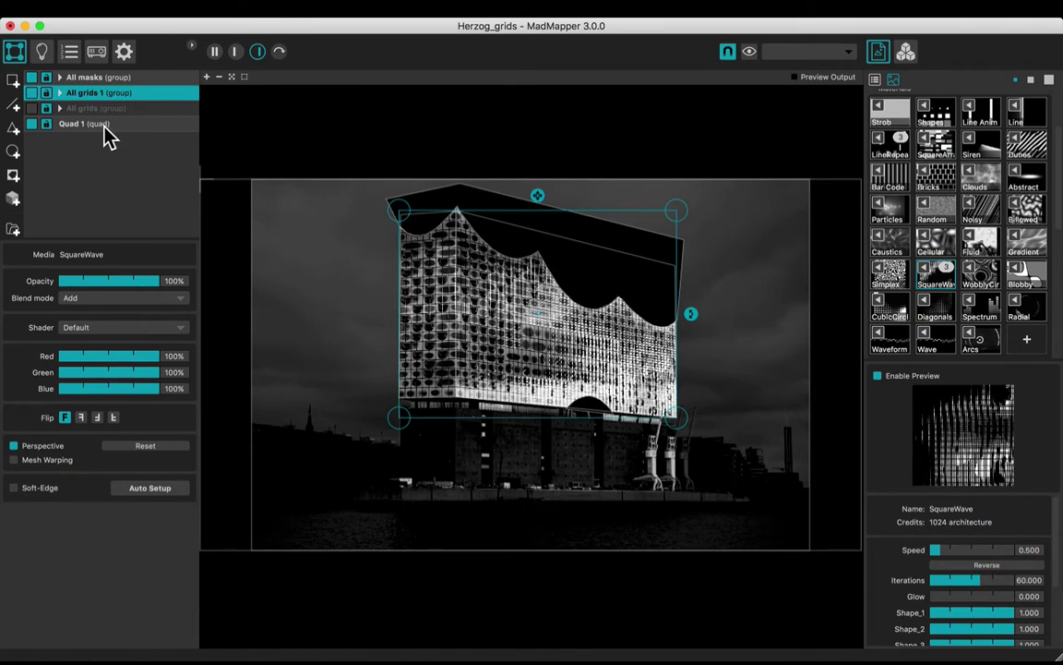
Step: Set the All grids 1 group's blend mode to Multiply and show the All grids group beneath it
left_click(155, 298)
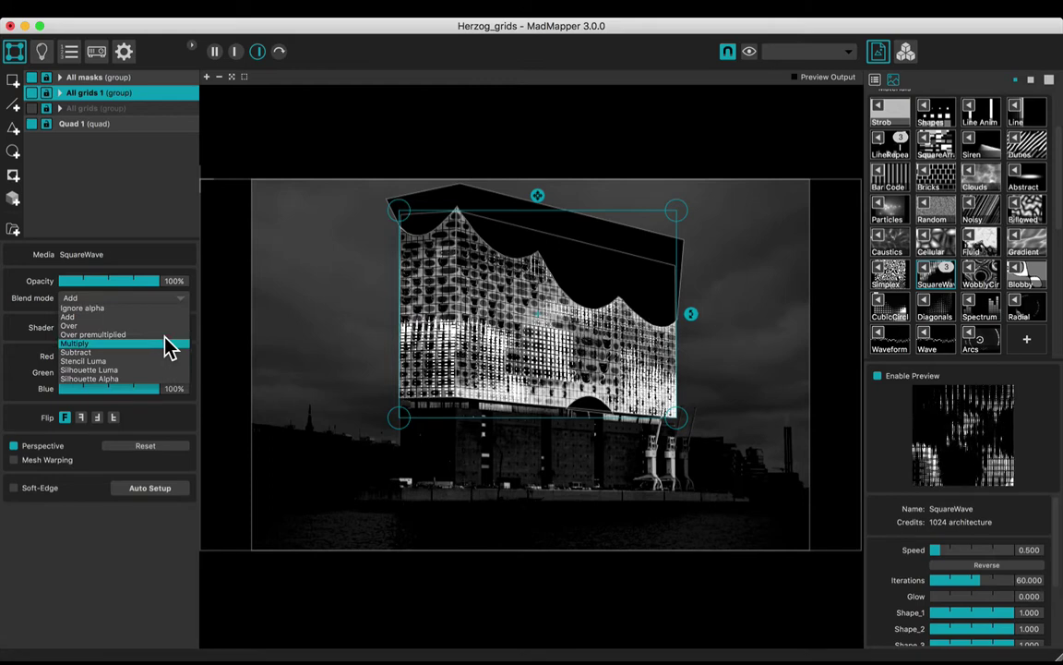
left_click(164, 338)
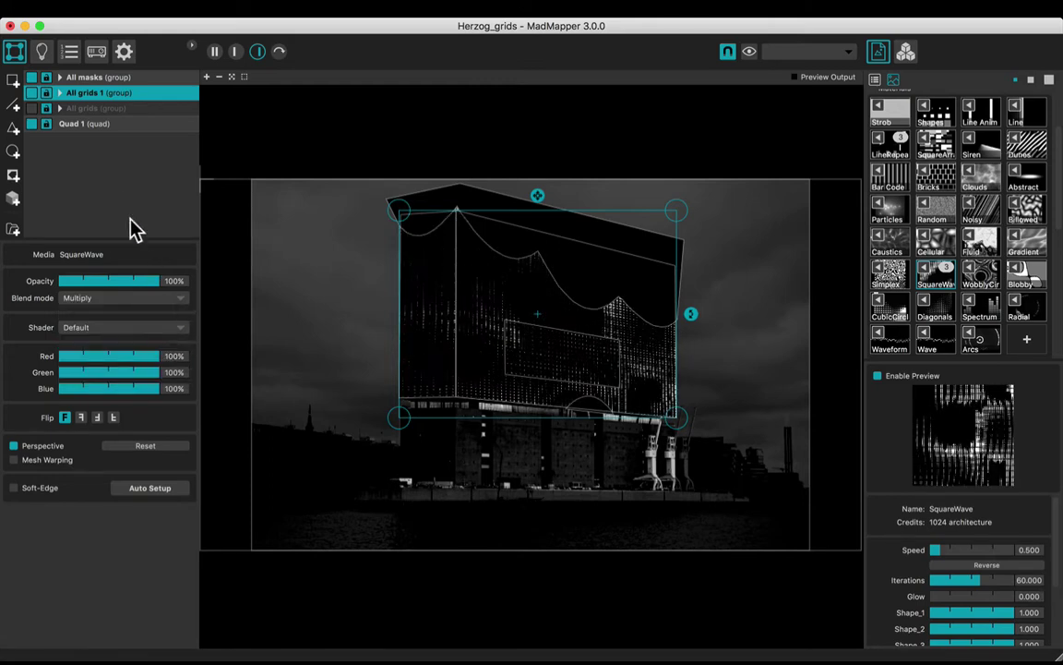
left_click(32, 108)
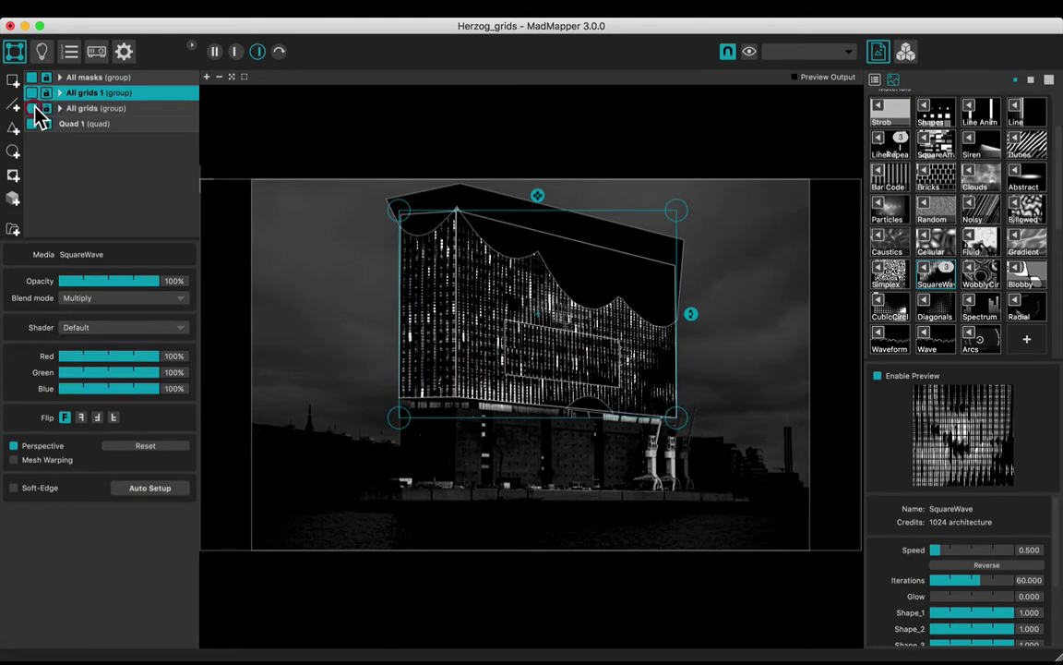
left_click(90, 111)
left_click(317, 142)
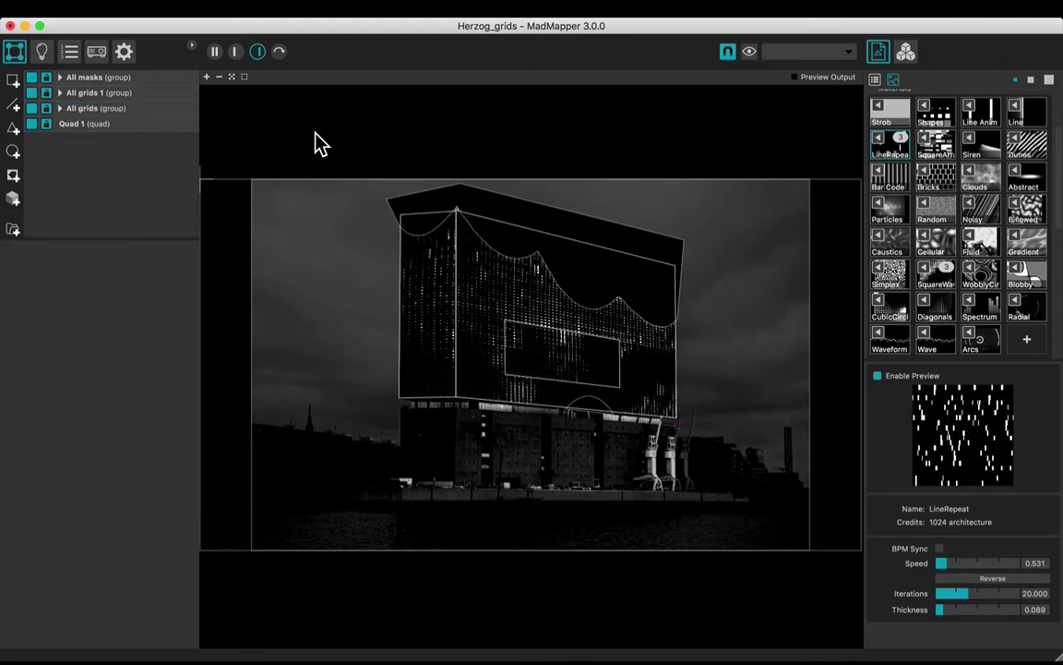
Step: Try the Subtract blend mode on the All grids group and inspect the facade up close
left_click(127, 108)
left_click(171, 298)
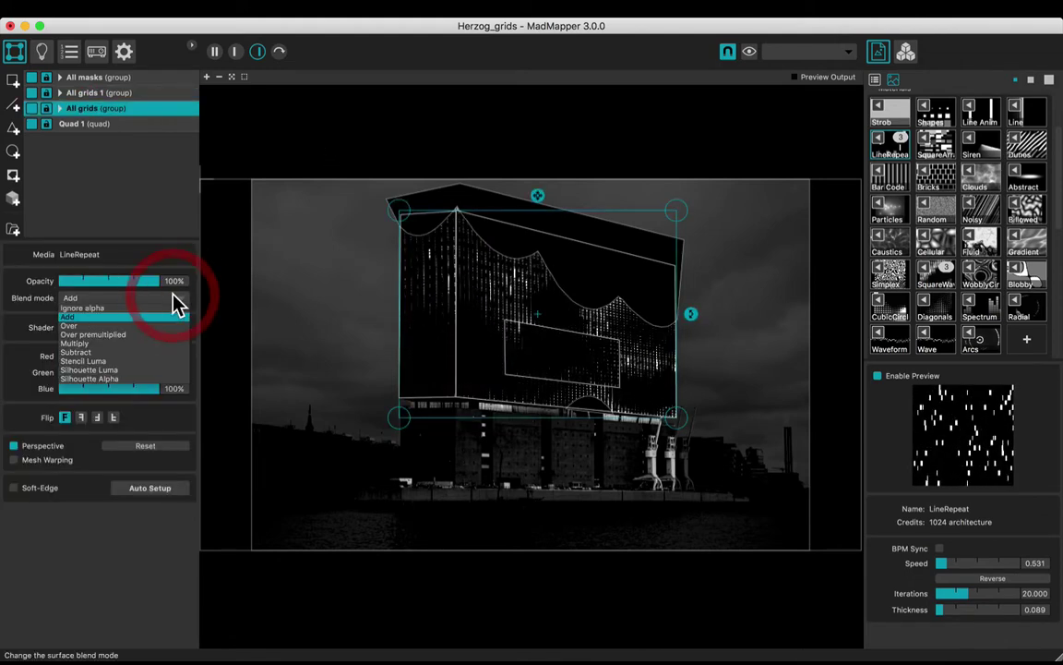
left_click(166, 351)
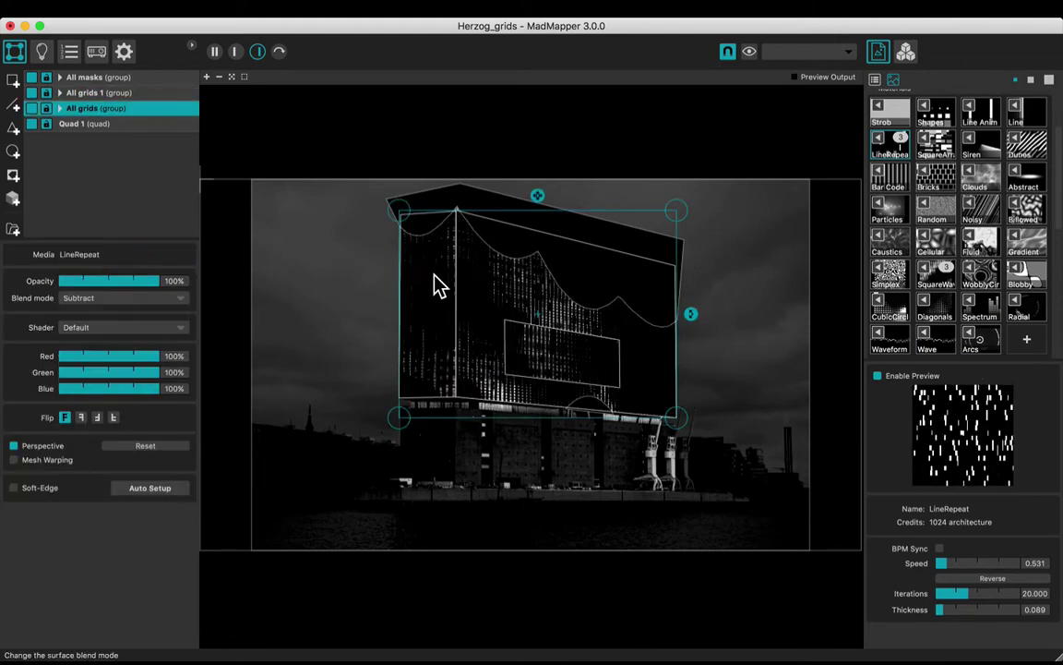
scroll(439, 285, "up", 5)
scroll(441, 279, "down", 6)
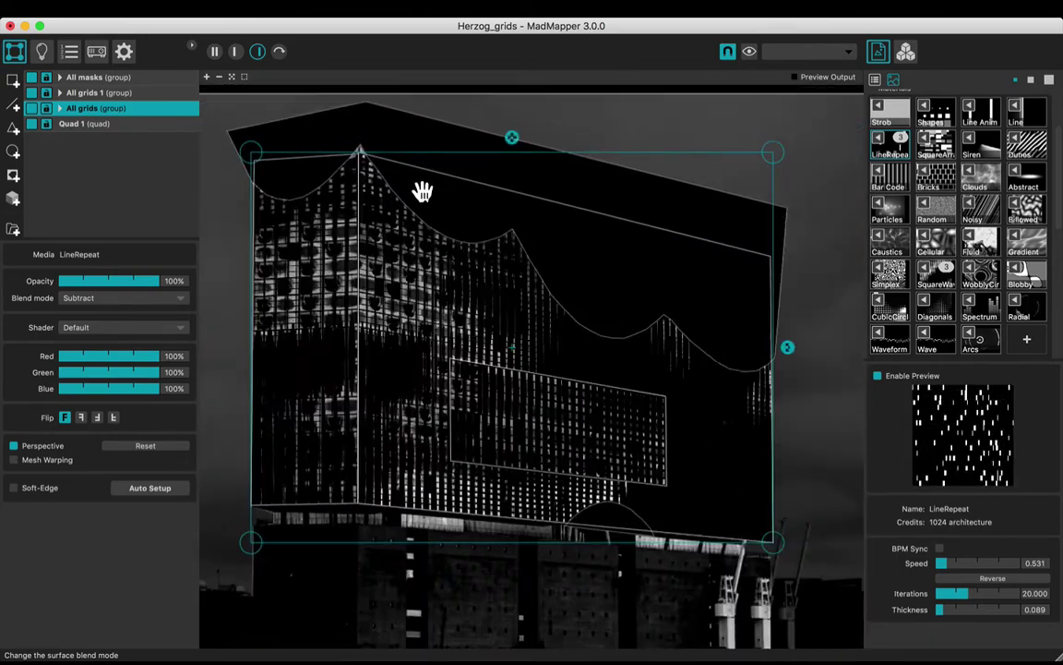
left_click(205, 277)
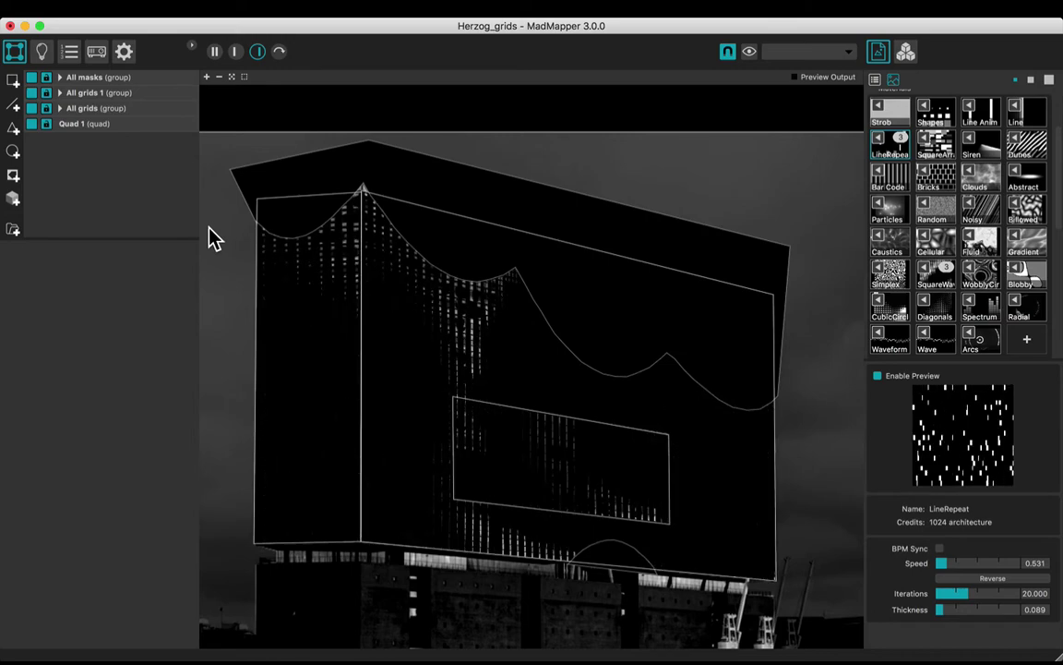
Step: Return the All grids group's blend mode to Add and clear the selection
left_click(81, 106)
left_click(183, 299)
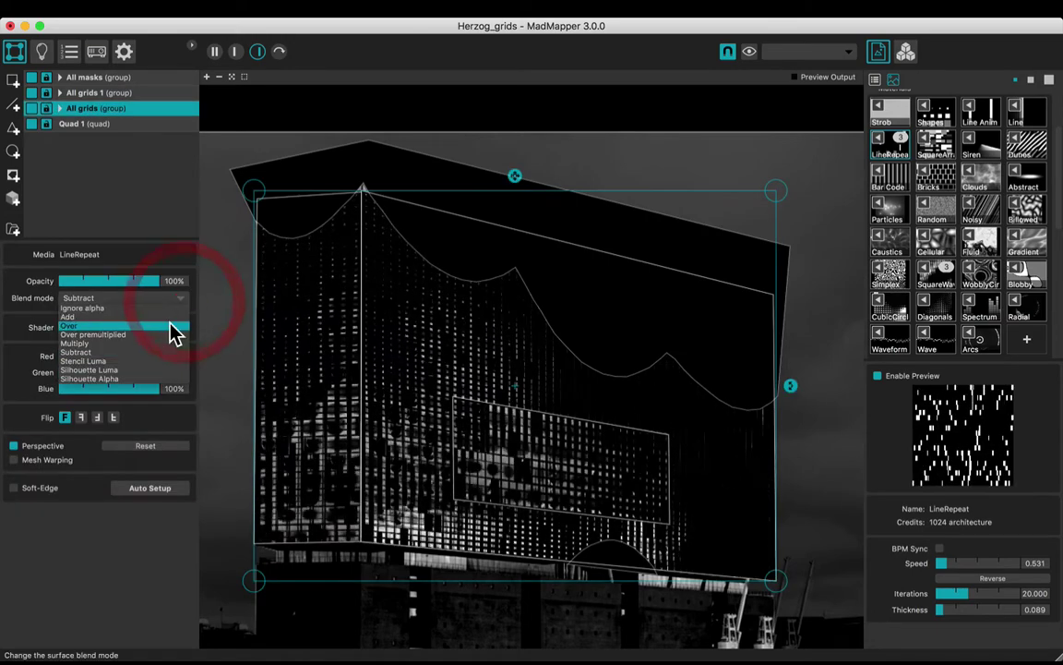
left_click(169, 316)
left_click(173, 318)
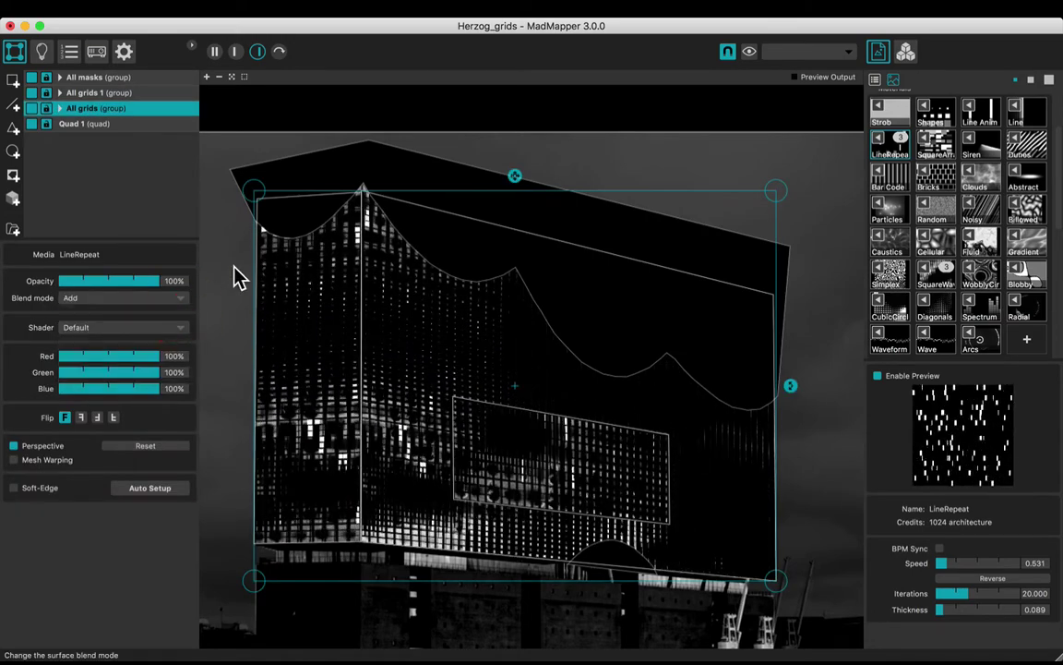
left_click(233, 125)
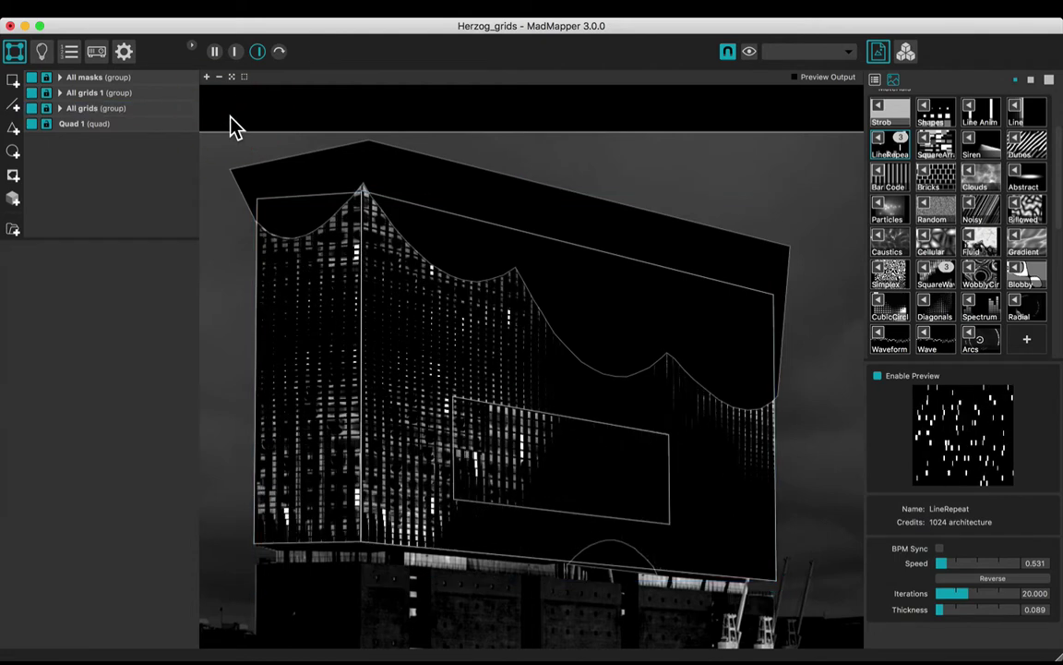